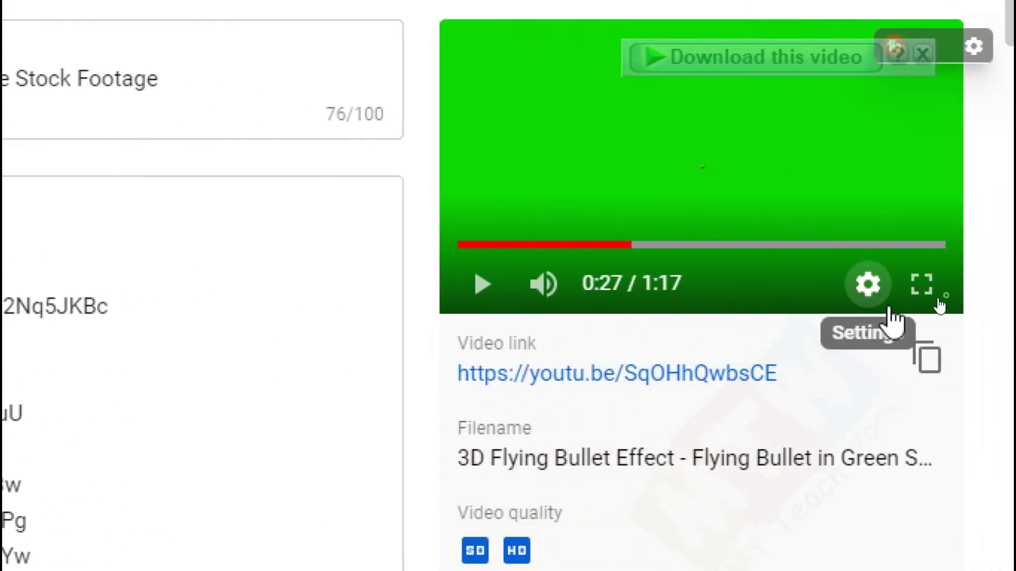
# - Play the flying bullet video preview, pause it while the bullet fills the frame, and switch to After Effects
pyautogui.click(482, 287)
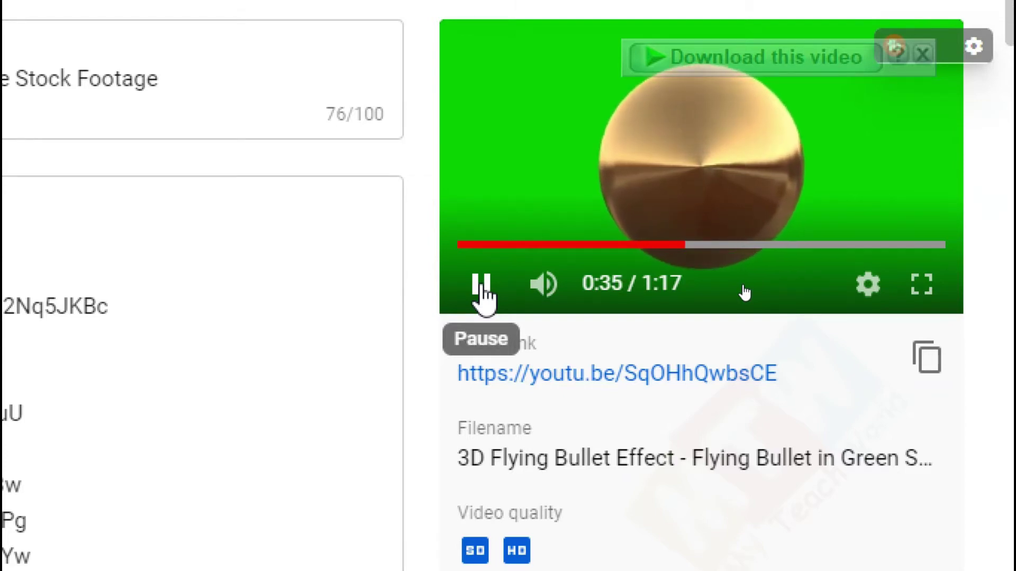
pyautogui.click(482, 290)
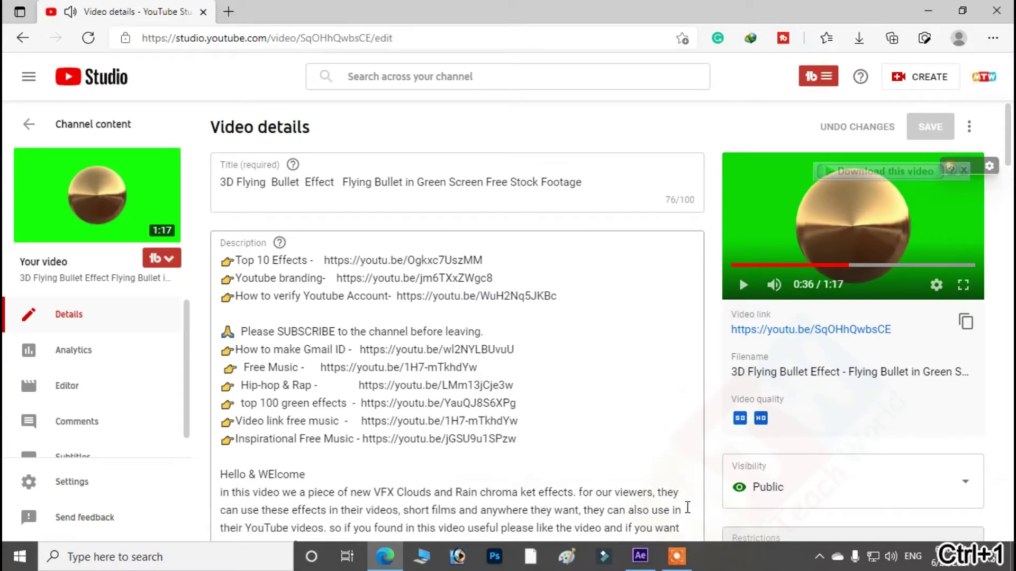
pyautogui.click(641, 556)
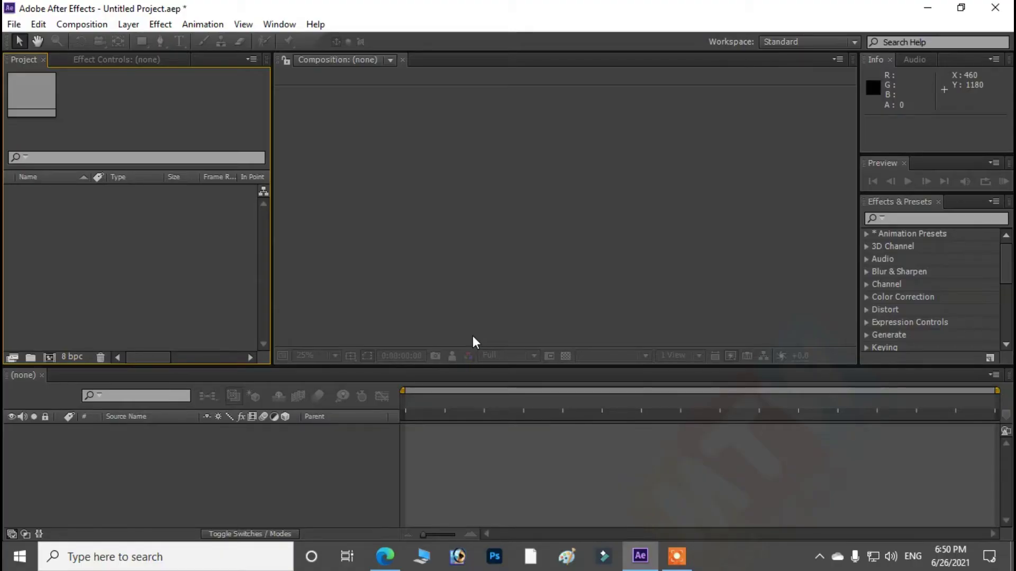
pyautogui.rightClick(78, 251)
pyautogui.click(117, 260)
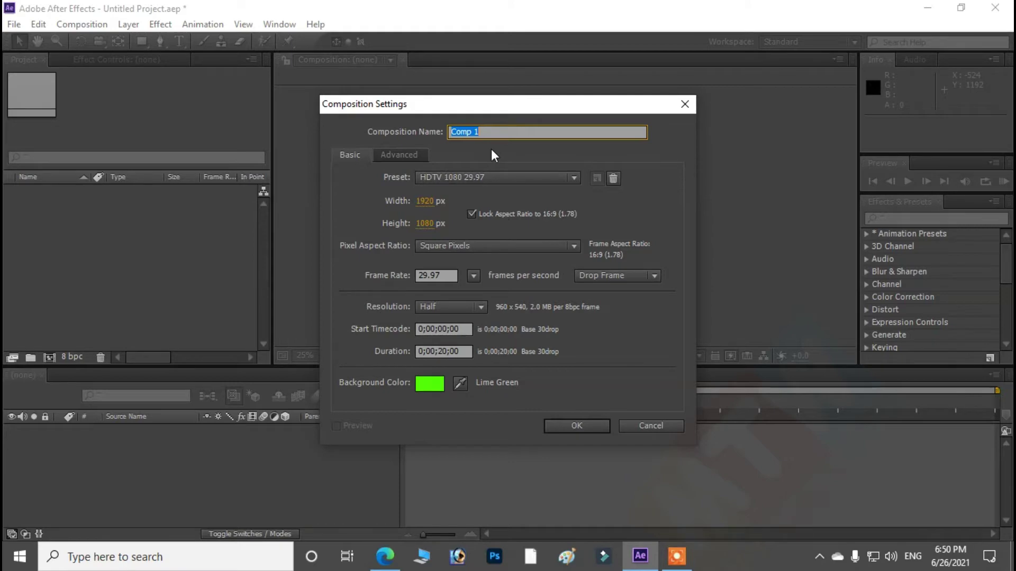
pyautogui.click(684, 104)
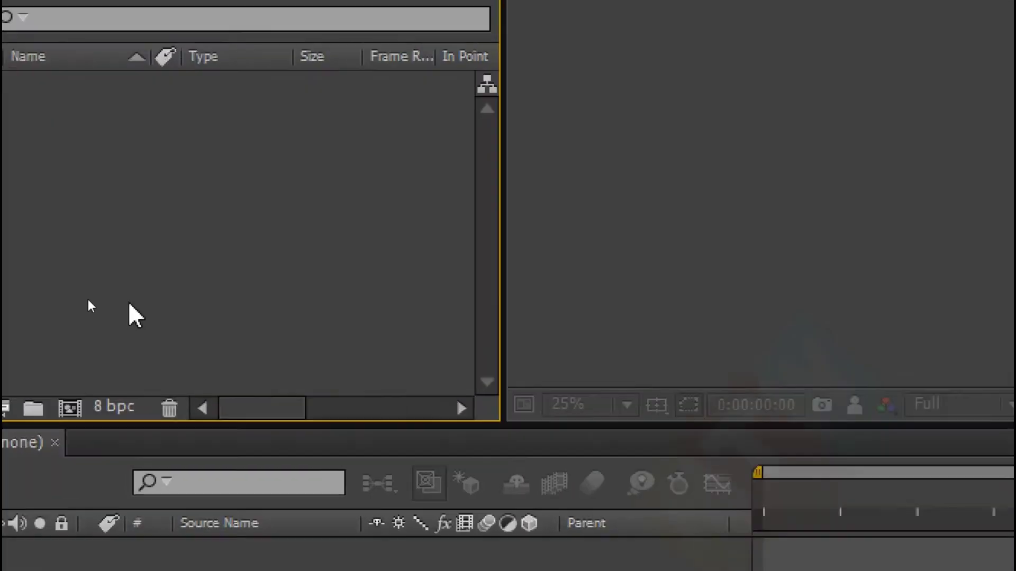
# - Create a 1920 x 1080 composition at 29.97 fps, 20 seconds long, with a lime green background and half resolution
pyautogui.rightClick(109, 282)
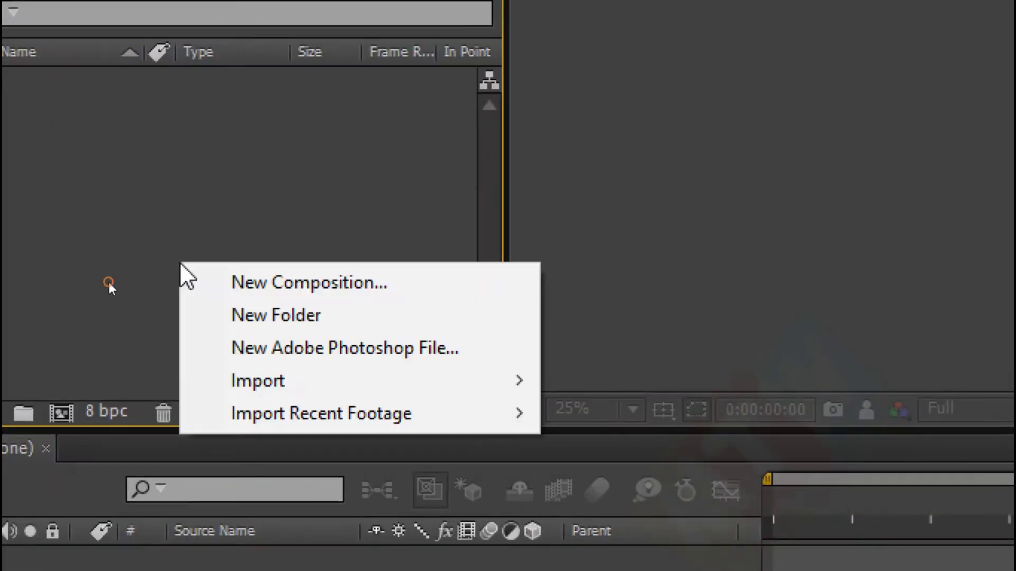
pyautogui.click(236, 289)
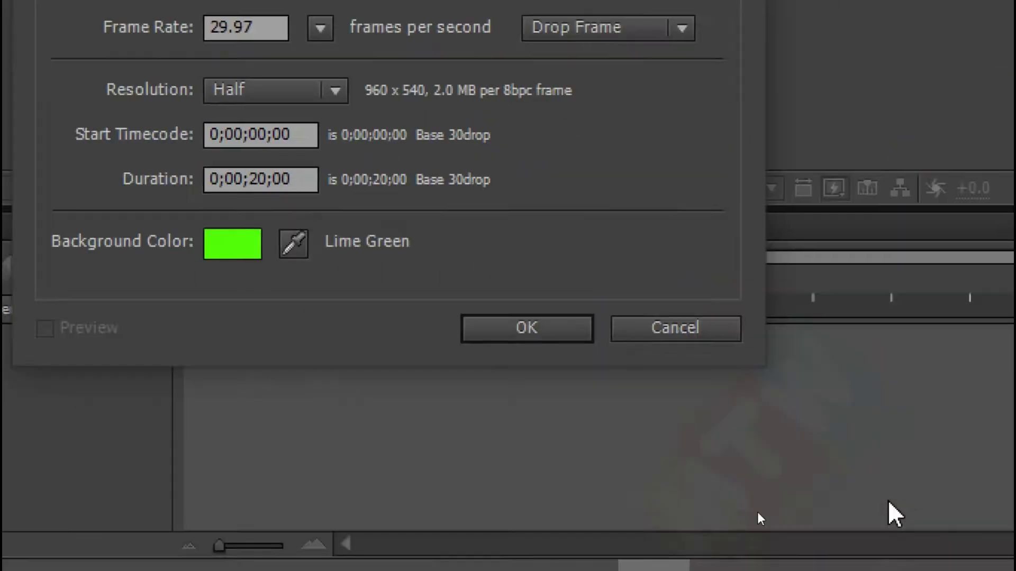
pyautogui.hotkey('ctrl', '1')
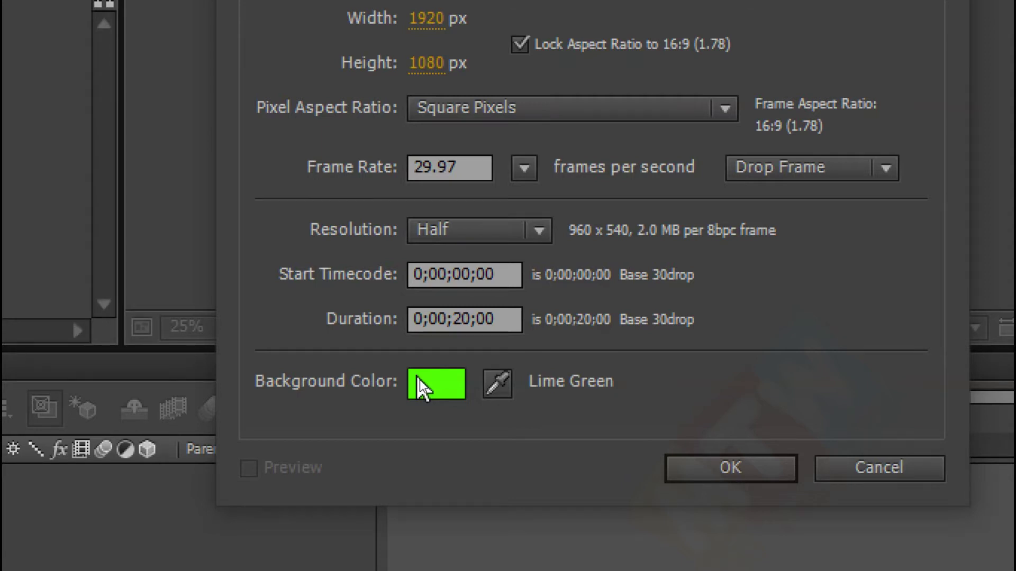
pyautogui.click(756, 476)
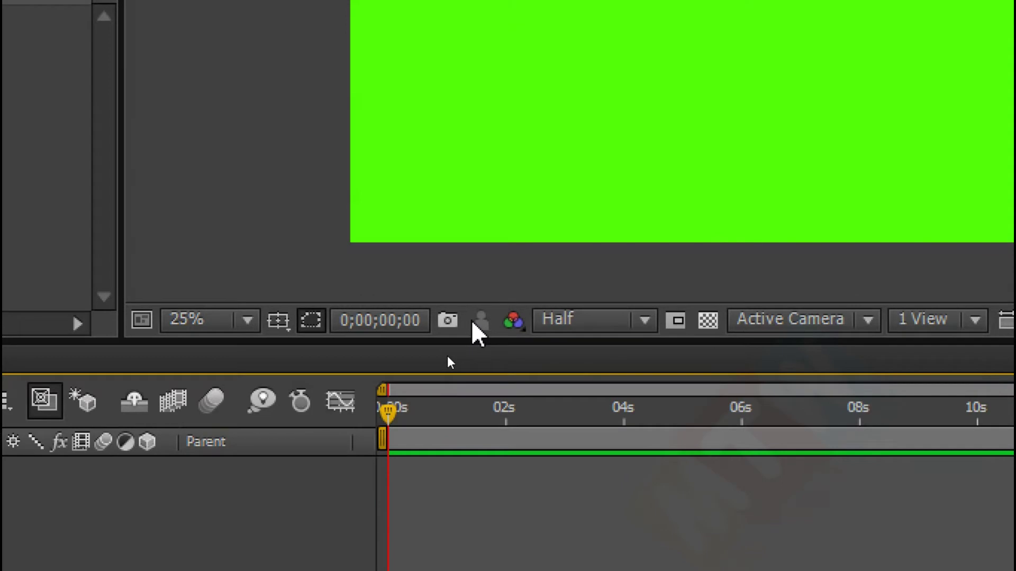
# - Import the "for after effect" PNG image from the Download From Net folder as footage
pyautogui.hotkey('ctrl', 'i')
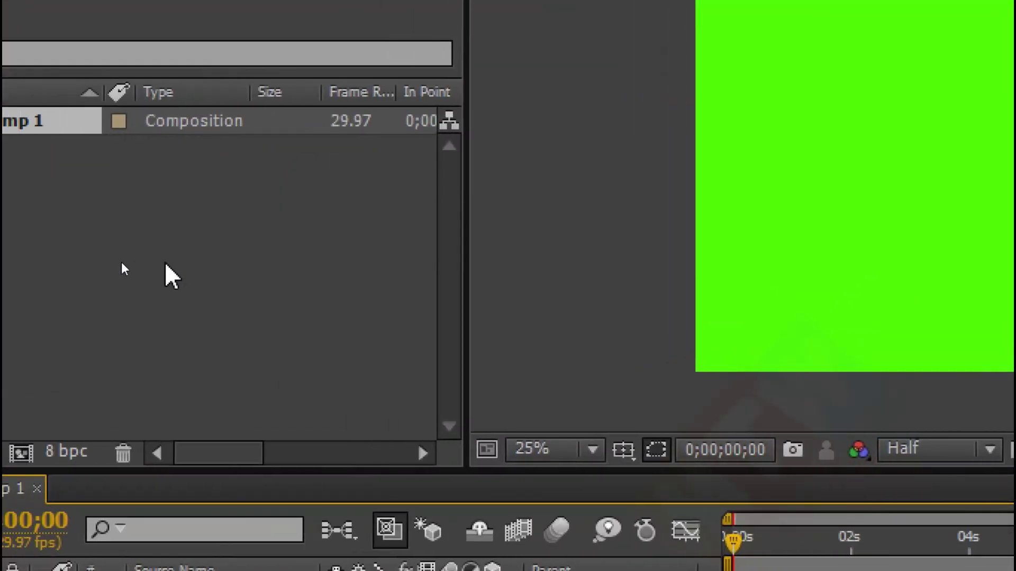
pyautogui.hotkey('ctrl', 'i')
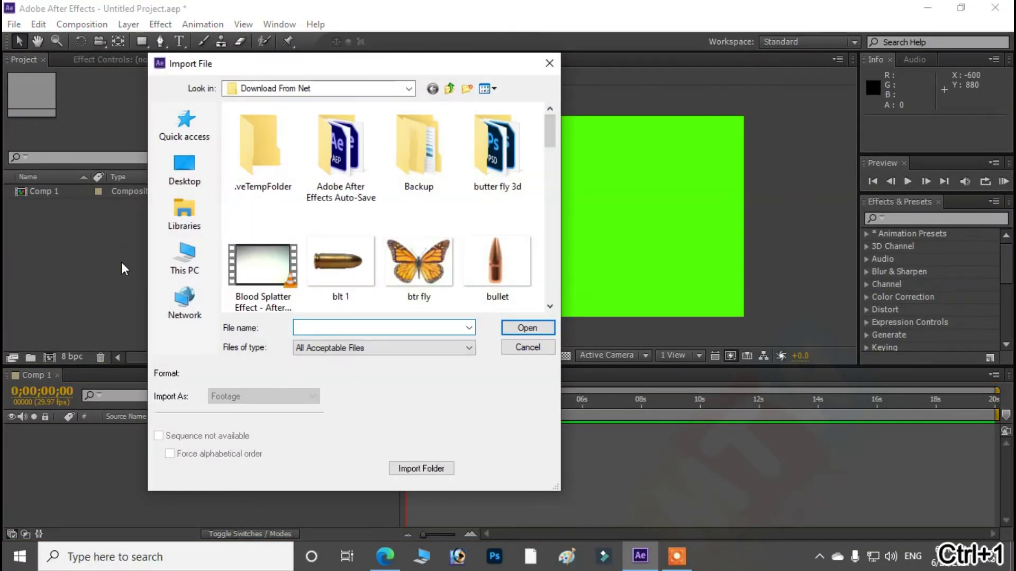
pyautogui.scroll(-10, 501, 228)
pyautogui.scroll(5, 476, 238)
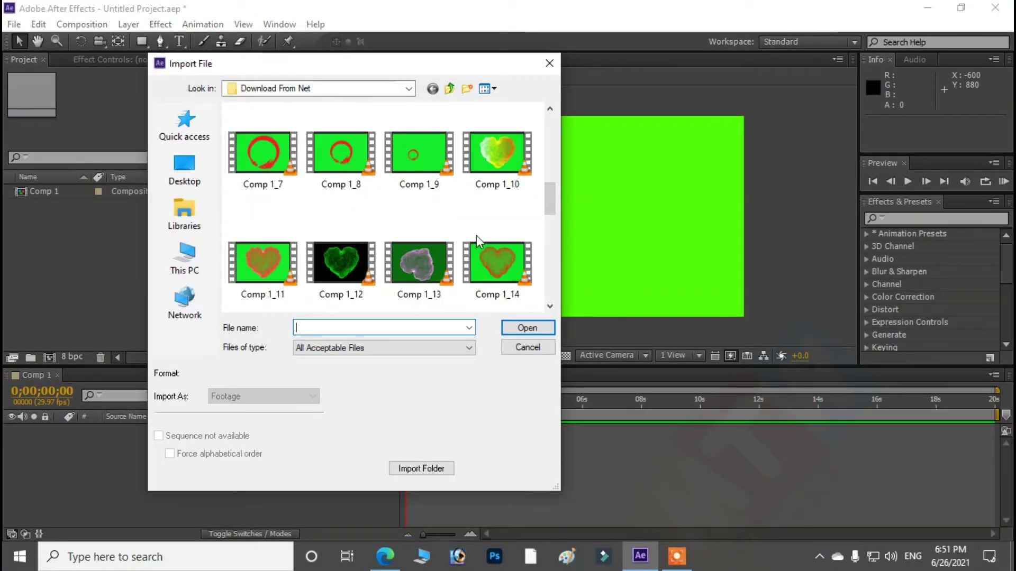
pyautogui.scroll(-2, 476, 236)
pyautogui.click(425, 258)
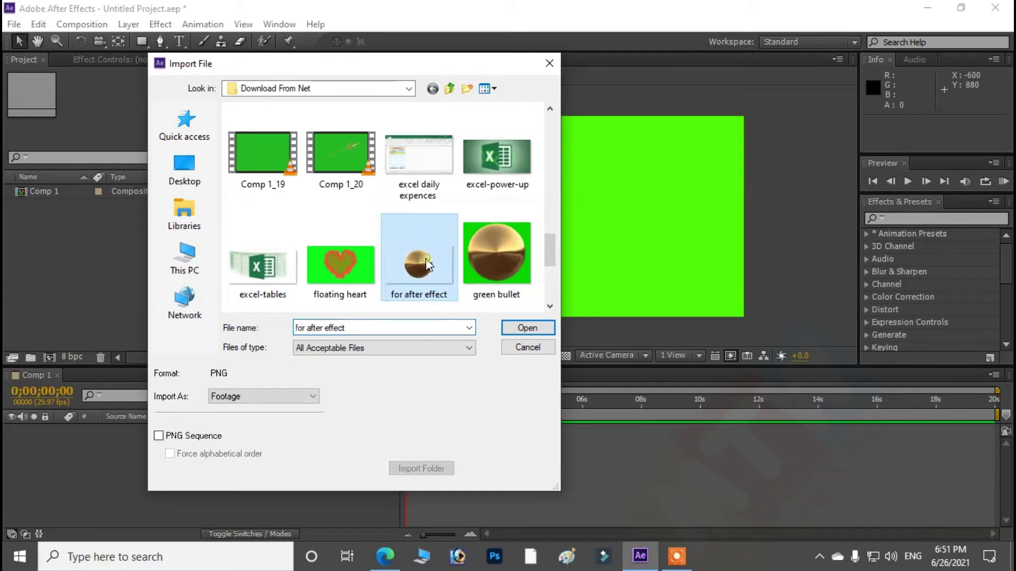
pyautogui.click(524, 329)
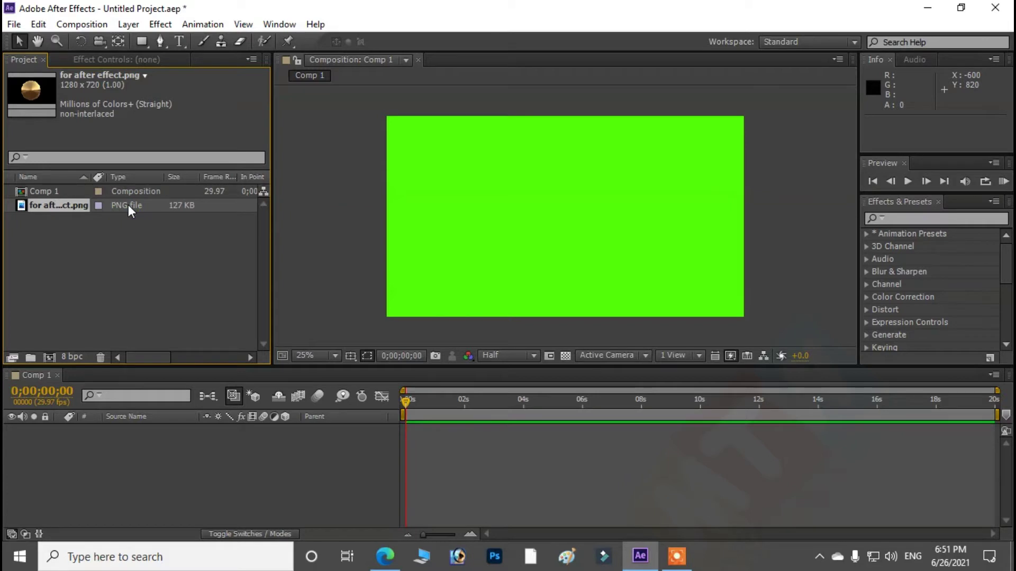
# - Try adding the bullet image to the timeline and then directly onto the composition frame, undoing both placements
pyautogui.moveTo(129, 205); pyautogui.dragTo(202, 455)
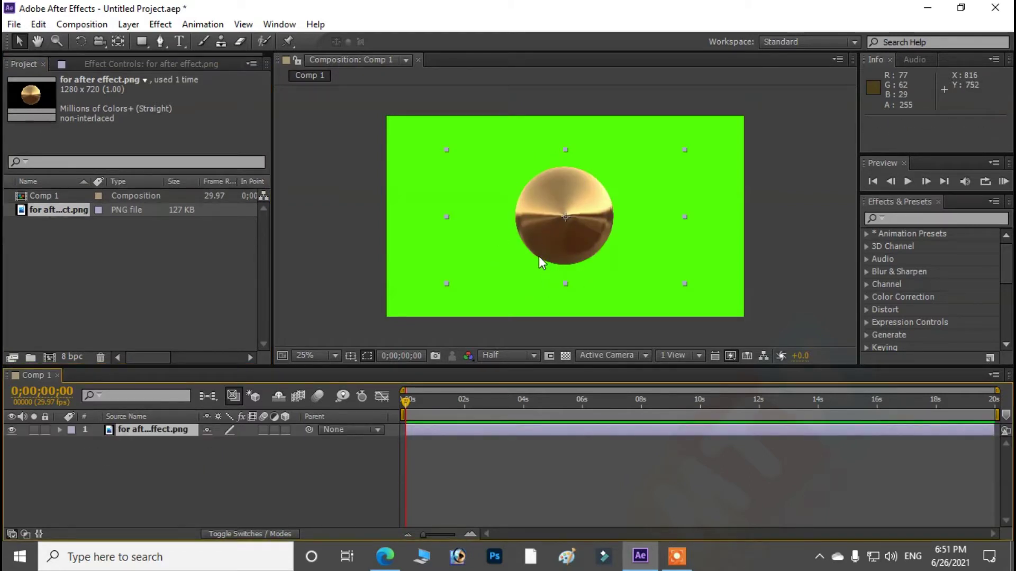
pyautogui.hotkey('ctrl', 'z')
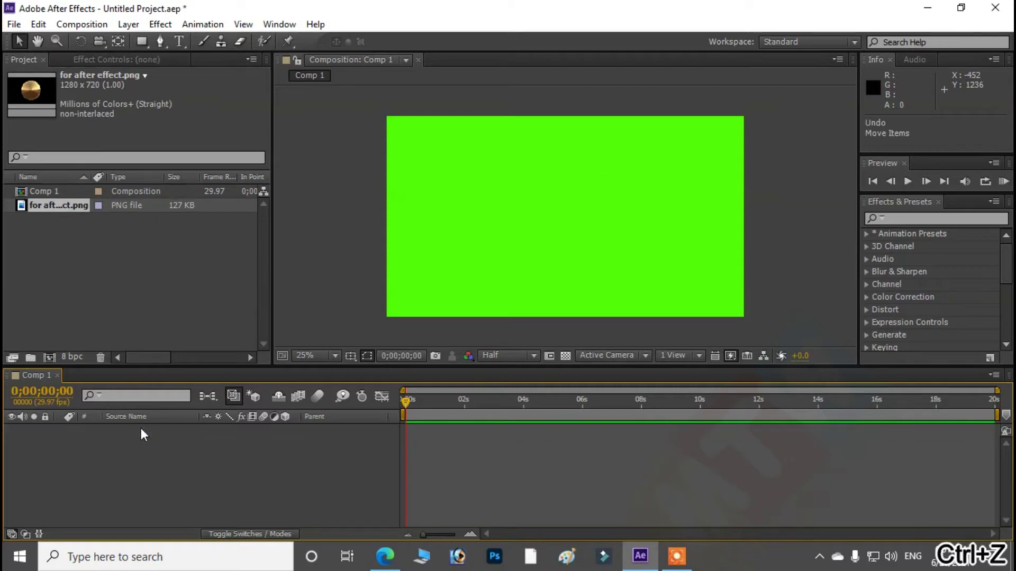
pyautogui.moveTo(121, 206); pyautogui.dragTo(531, 218)
pyautogui.hotkey('ctrl', 'z')
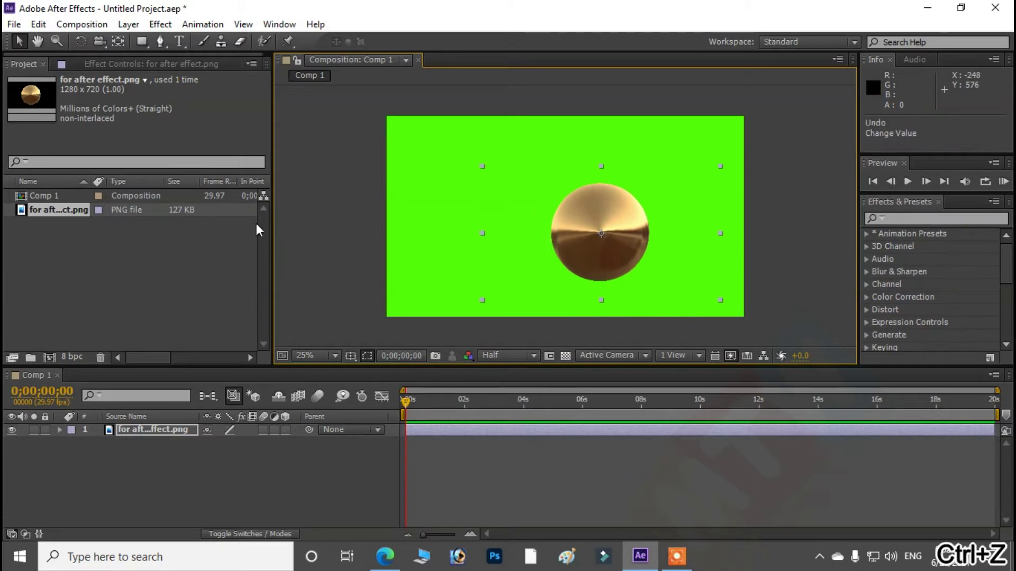
pyautogui.hotkey('ctrl', 'z')
# - Add the bullet PNG to Comp 1 as a centred layer and magnify the composition view to 50%
pyautogui.moveTo(142, 207); pyautogui.dragTo(205, 446)
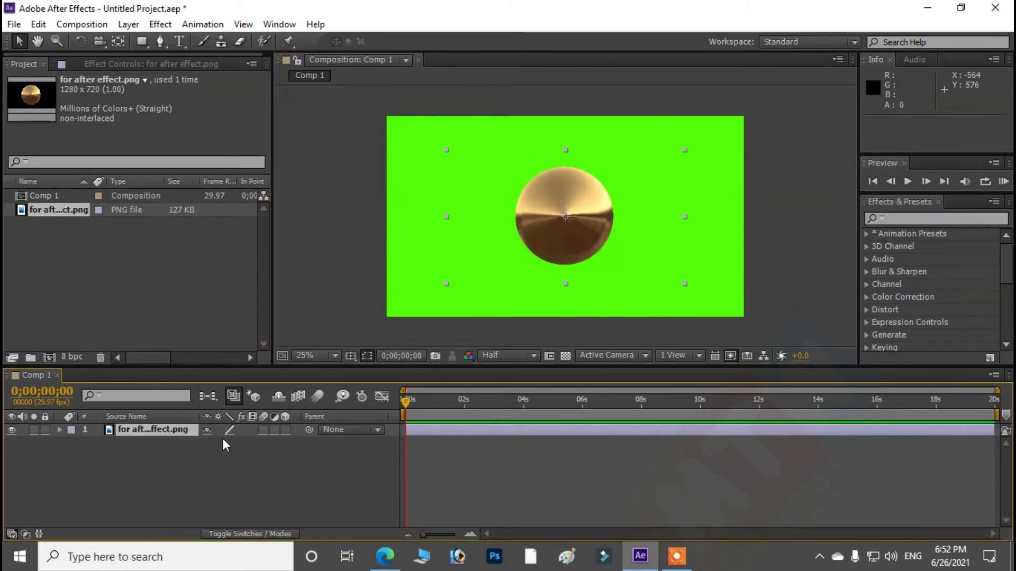
pyautogui.press('.')
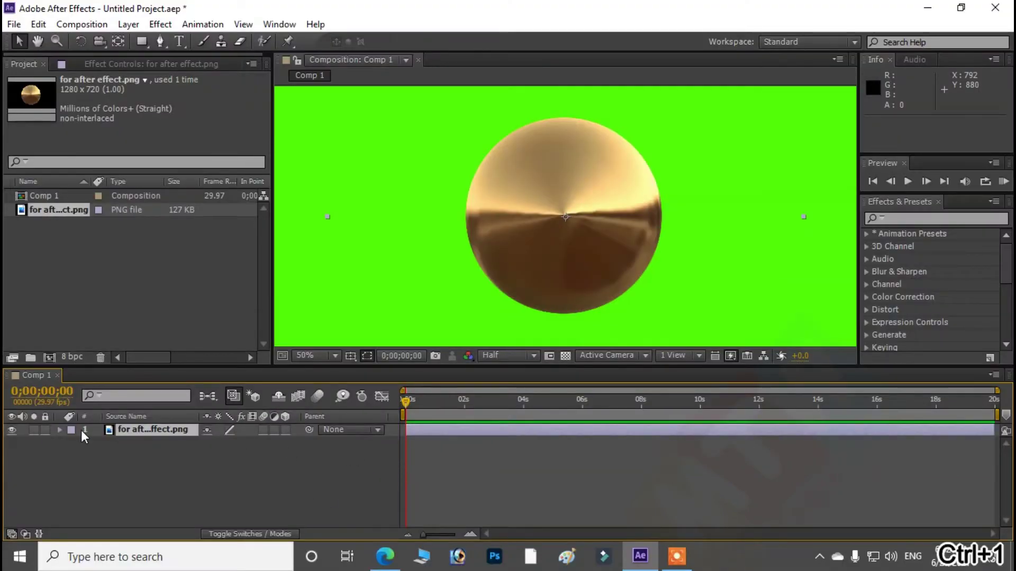
# - Reveal the bullet layer's transform properties and enable keyframing for Position and Scale at 0 seconds
pyautogui.click(60, 429)
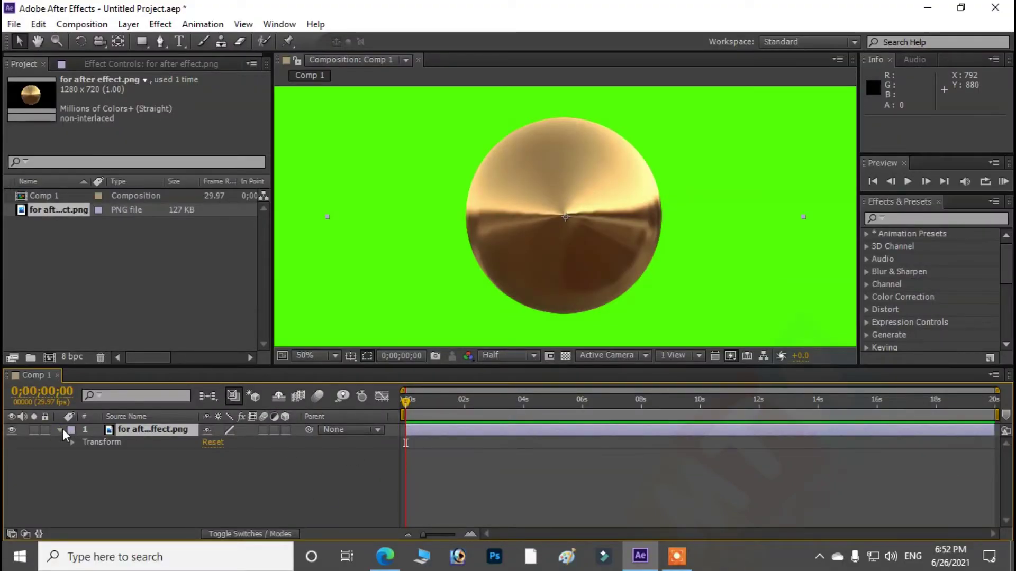
pyautogui.click(68, 443)
pyautogui.click(72, 443)
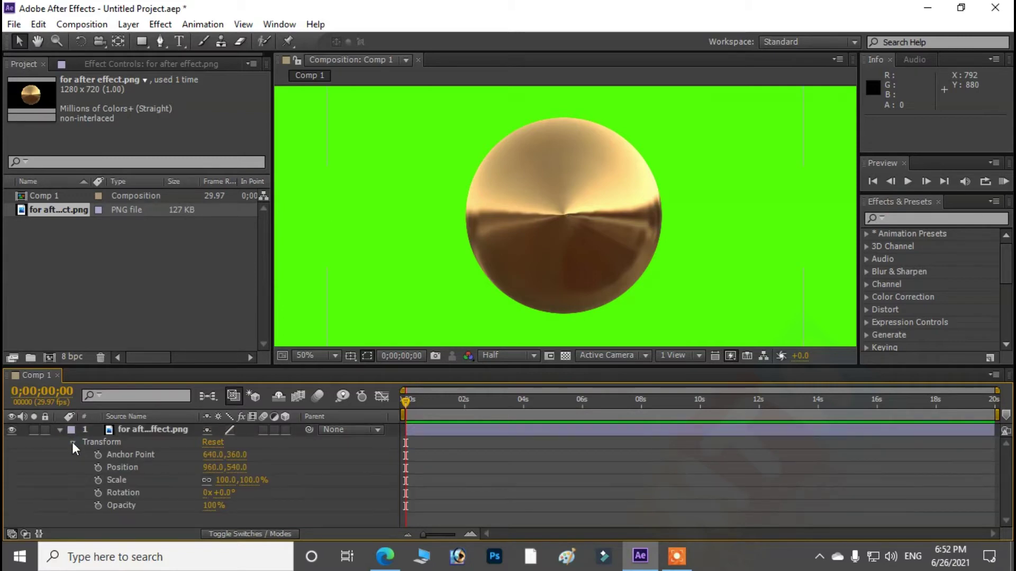
pyautogui.click(97, 468)
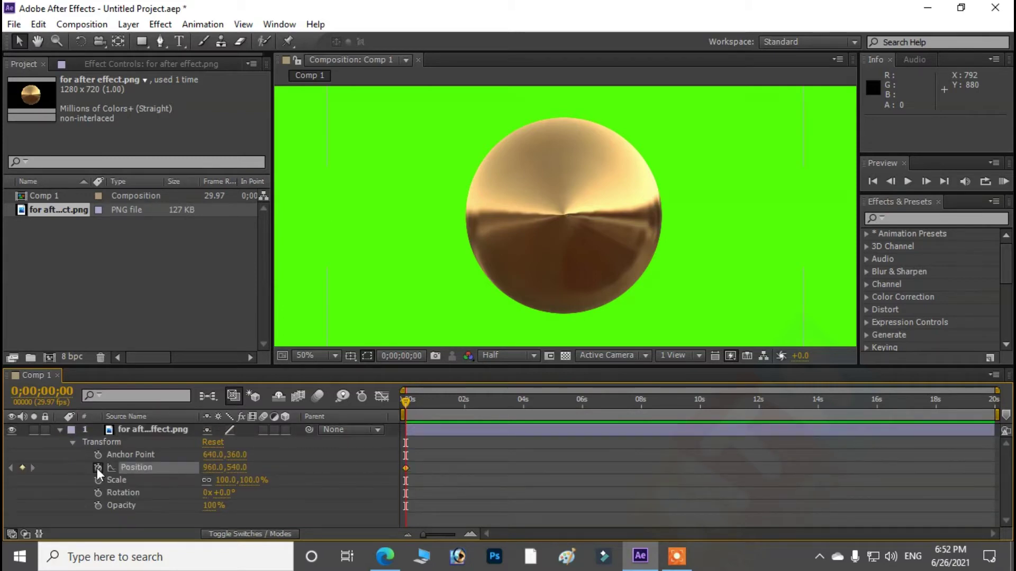
pyautogui.click(97, 480)
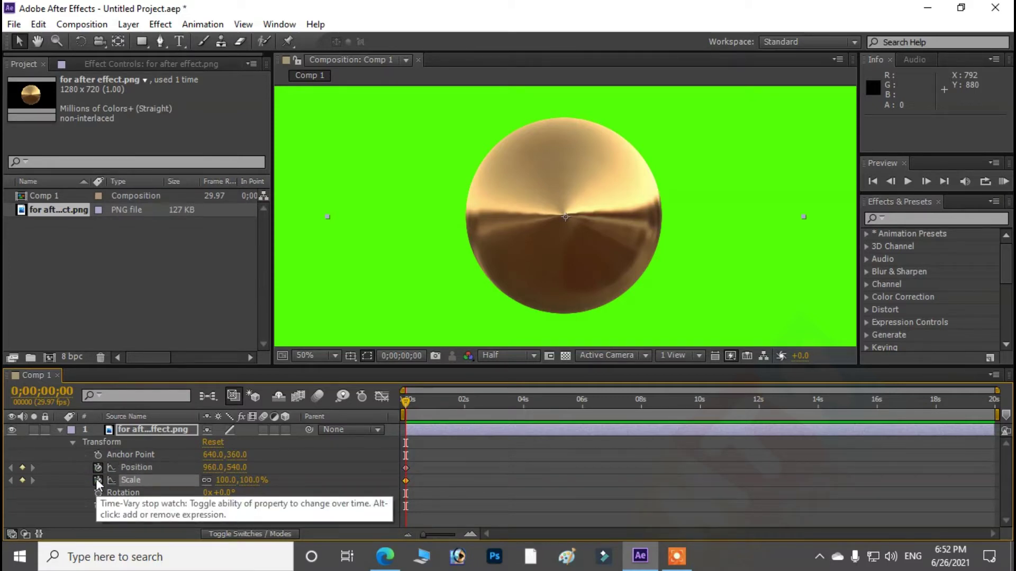
# - Set the bullet layer's Scale to 0% at the start of the timeline
pyautogui.click(224, 481)
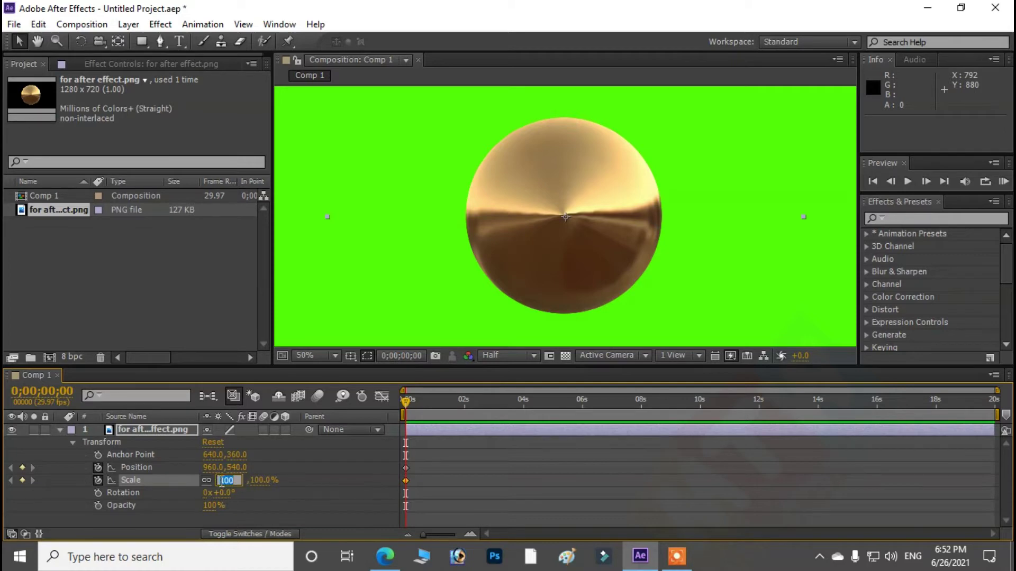
pyautogui.write('0')
pyautogui.press('Return')
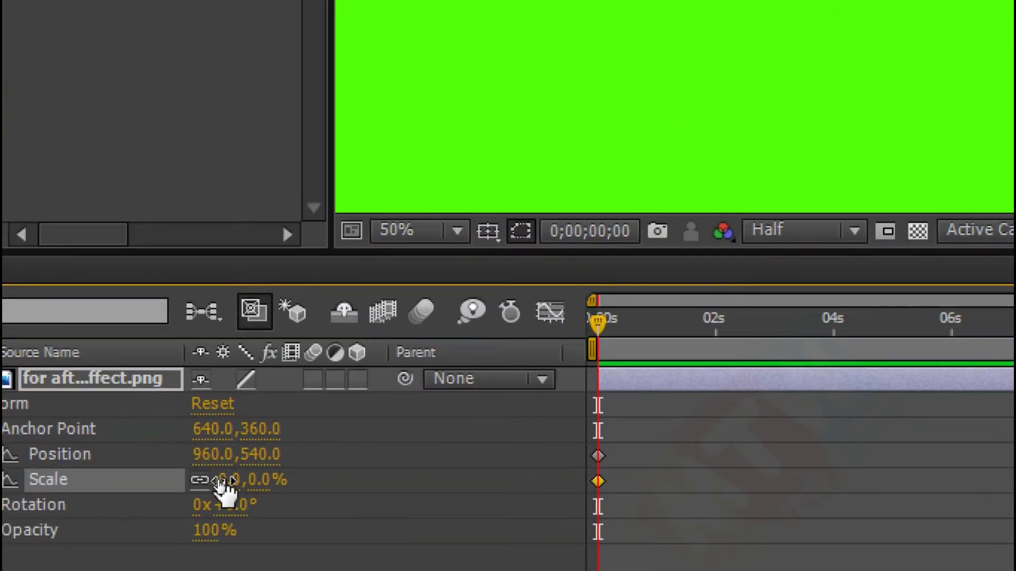
pyautogui.click(225, 480)
pyautogui.press('Return')
pyautogui.moveTo(222, 483); pyautogui.dragTo(200, 469)
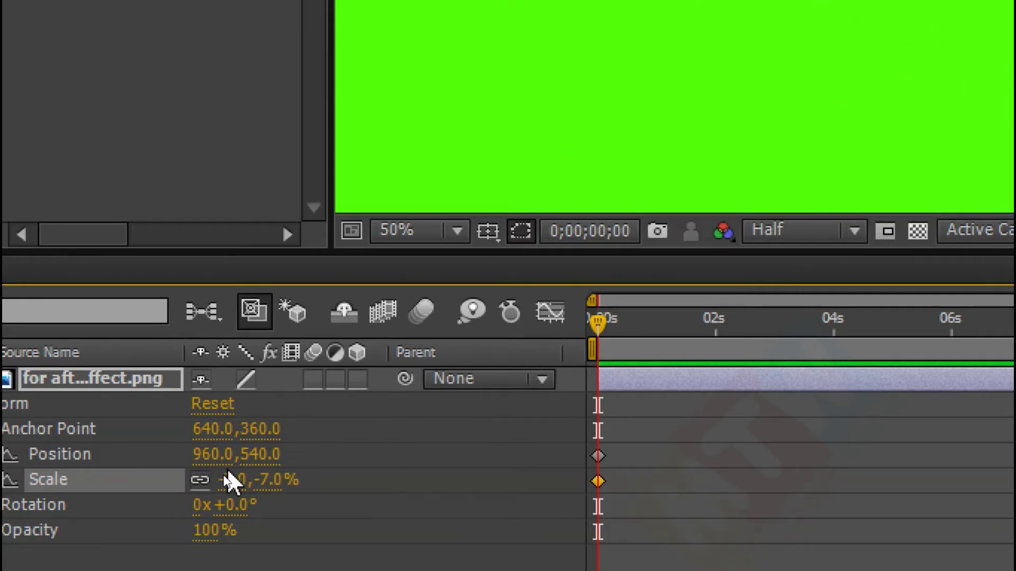
pyautogui.click(237, 481)
pyautogui.write('0')
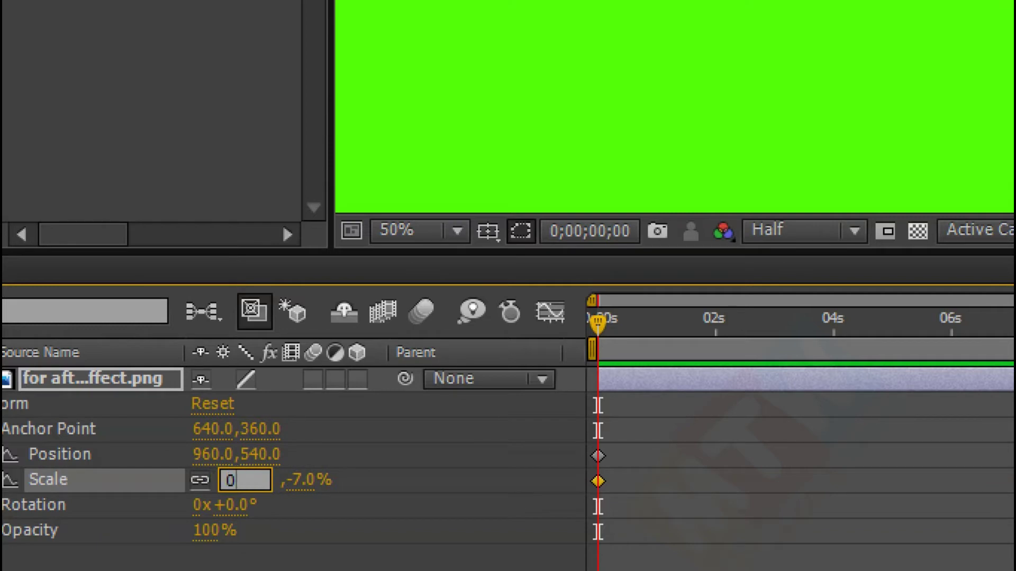
pyautogui.press('Return')
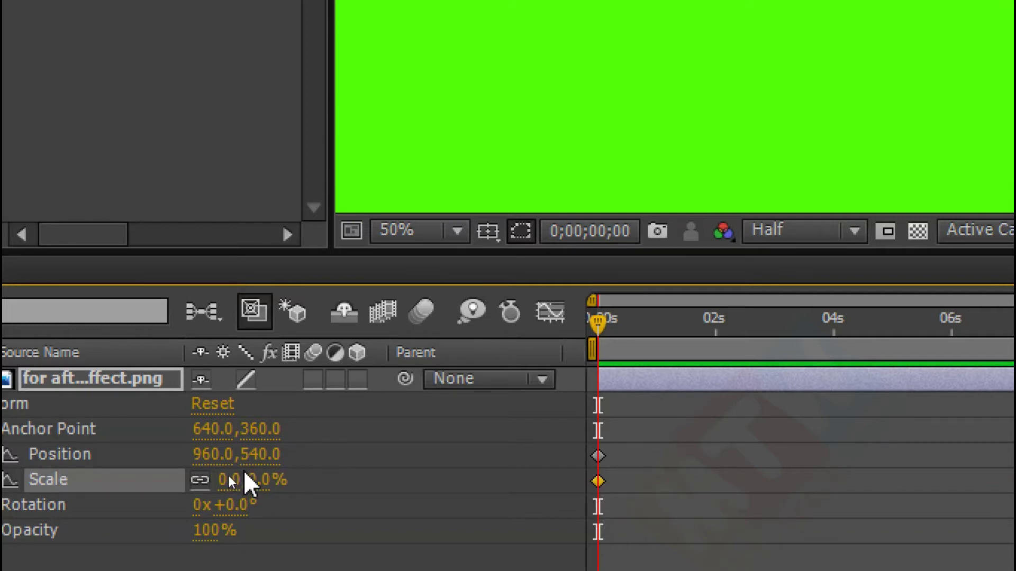
pyautogui.hotkey('ctrl', '1')
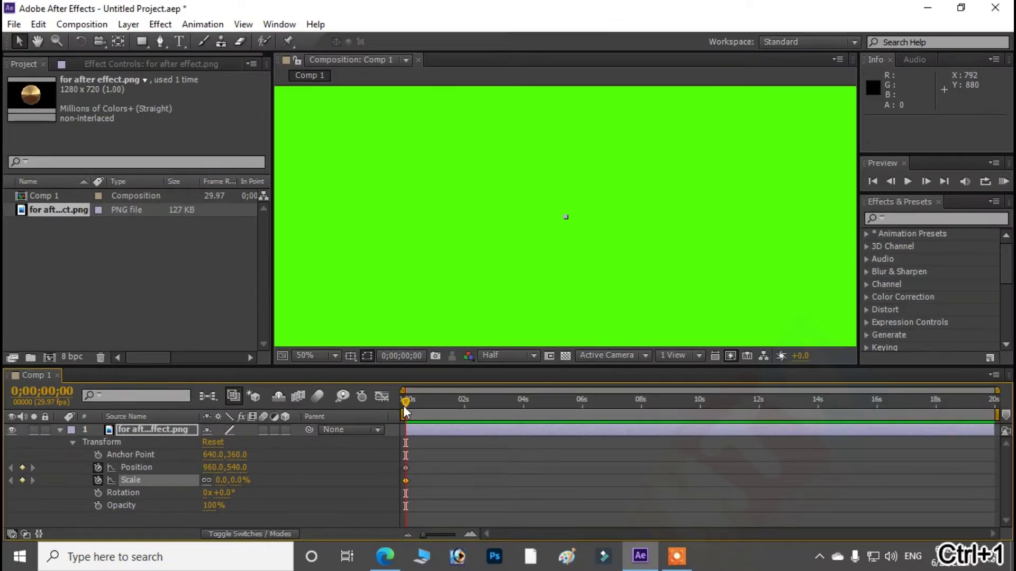
# - Move the playhead to 1 second to inspect the Position and Scale keyframes, and return it to the start
pyautogui.moveTo(404, 405); pyautogui.dragTo(433, 407)
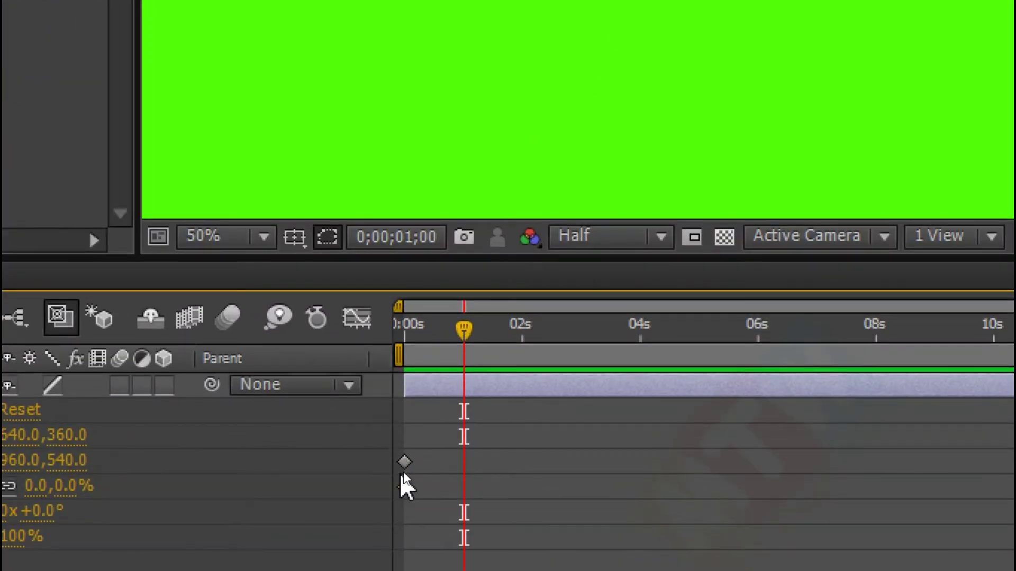
pyautogui.moveTo(401, 469)
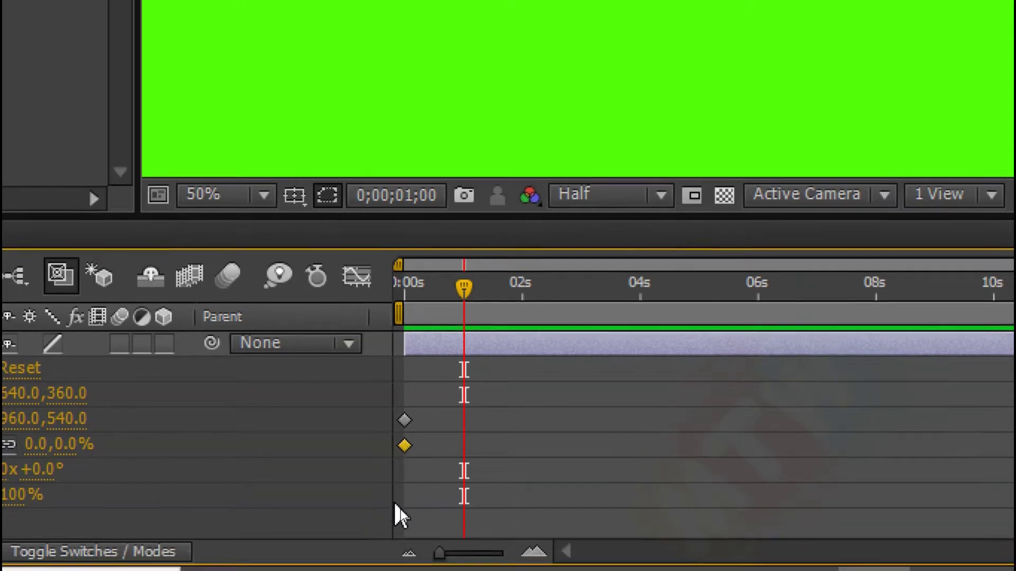
pyautogui.moveTo(402, 418)
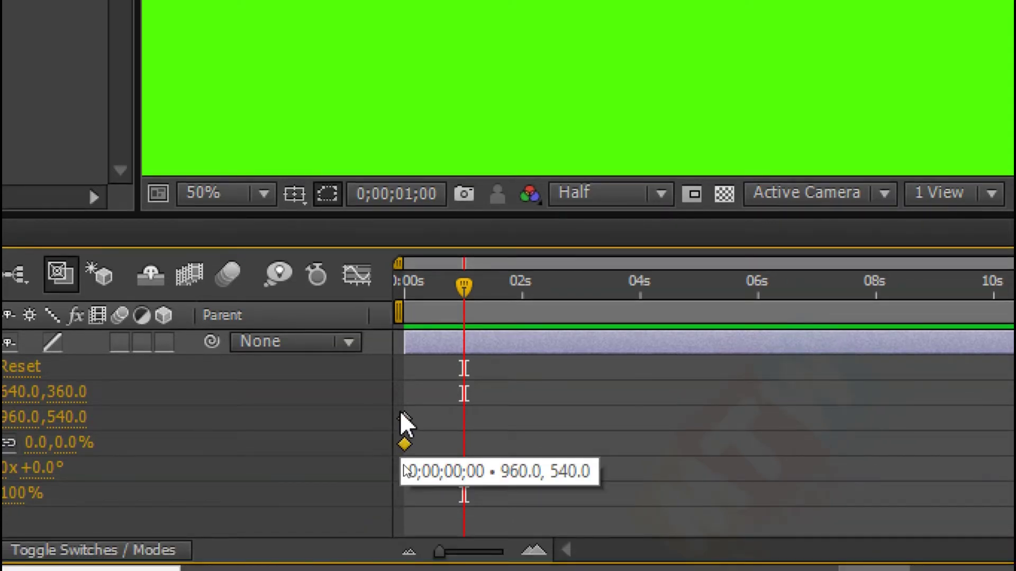
pyautogui.moveTo(463, 288); pyautogui.dragTo(336, 336)
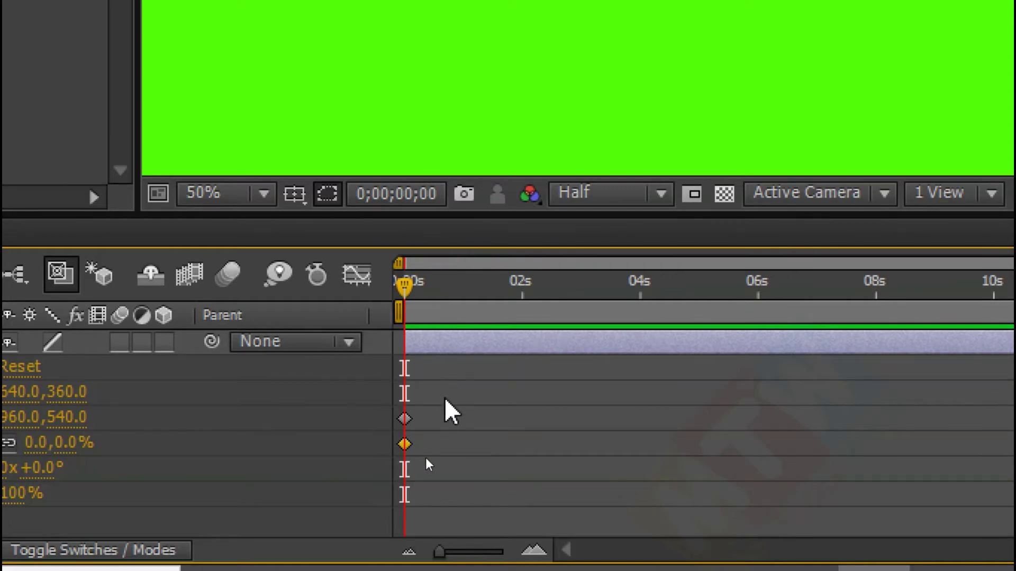
pyautogui.hotkey('ctrl', '1')
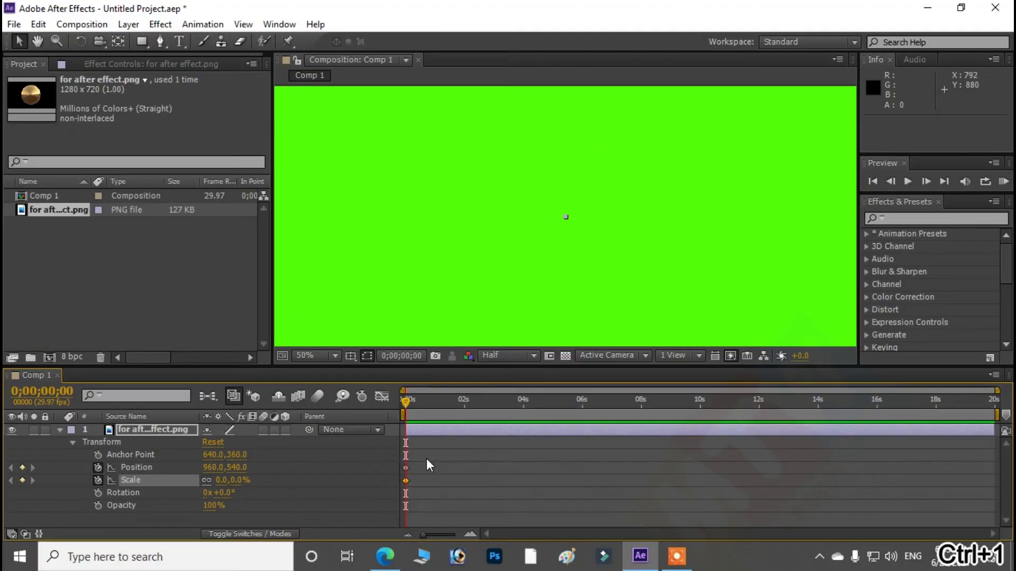
# - Add Position and Scale keyframes to the bullet layer at 0;00;16;01 on the timeline
pyautogui.click(405, 405)
pyautogui.moveTo(404, 407); pyautogui.dragTo(878, 444)
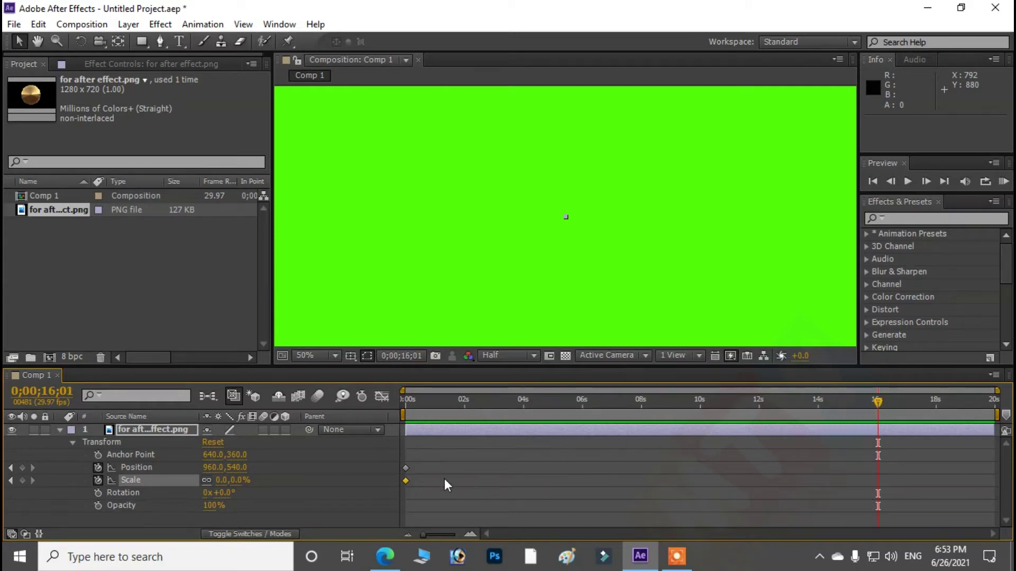
pyautogui.moveTo(272, 254); pyautogui.dragTo(242, 254)
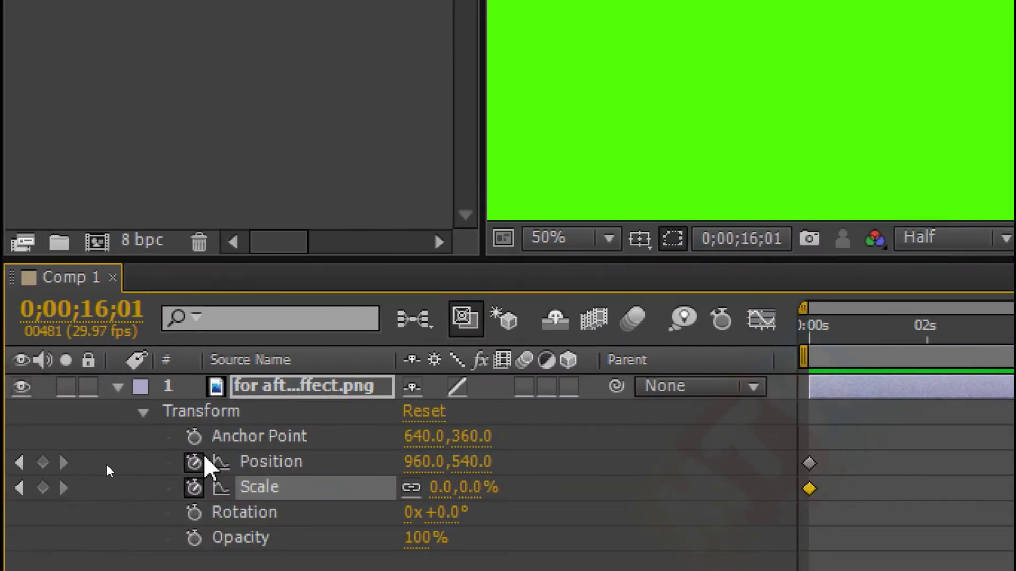
pyautogui.click(22, 467)
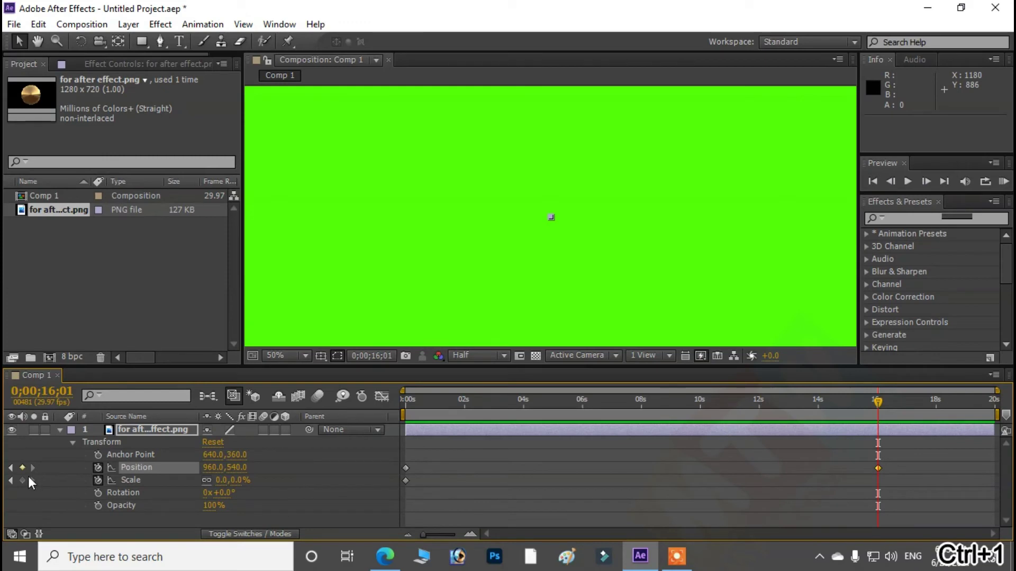
pyautogui.click(23, 480)
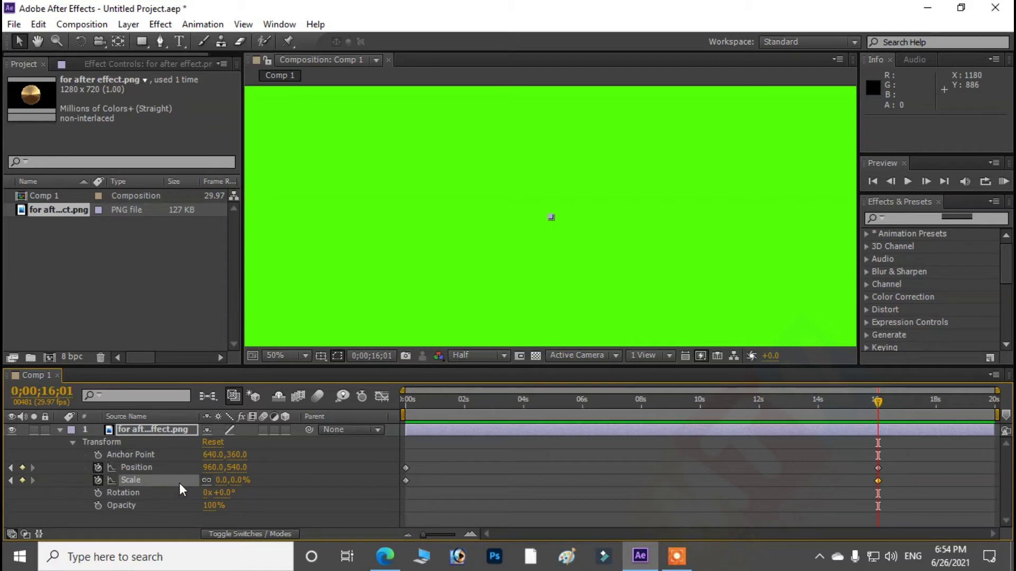
# - Set the bullet layer's Scale to 200% at the 0;00;16;01 keyframe
pyautogui.click(221, 481)
pyautogui.click(226, 493)
pyautogui.press('Return')
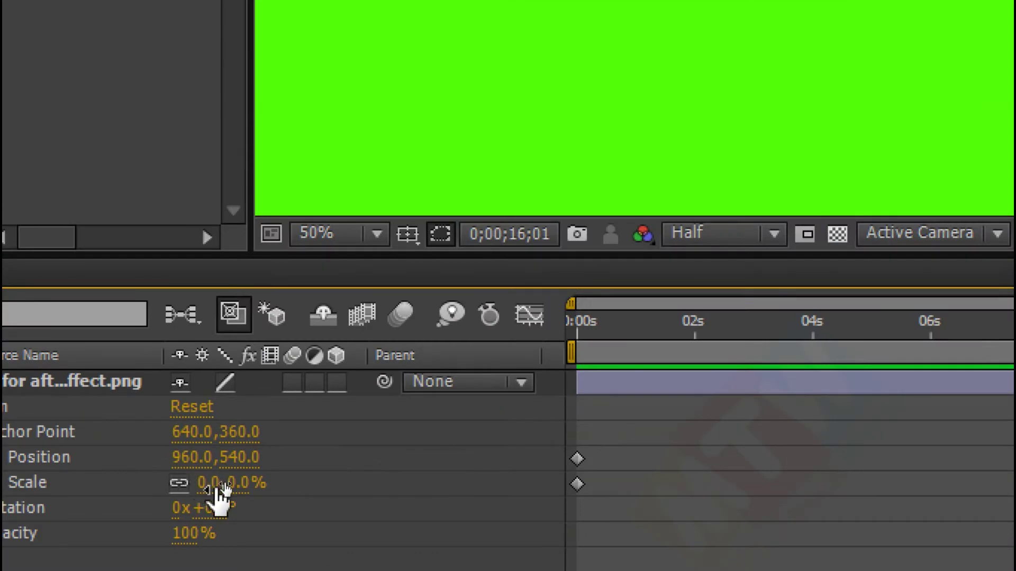
pyautogui.moveTo(208, 483); pyautogui.dragTo(356, 471)
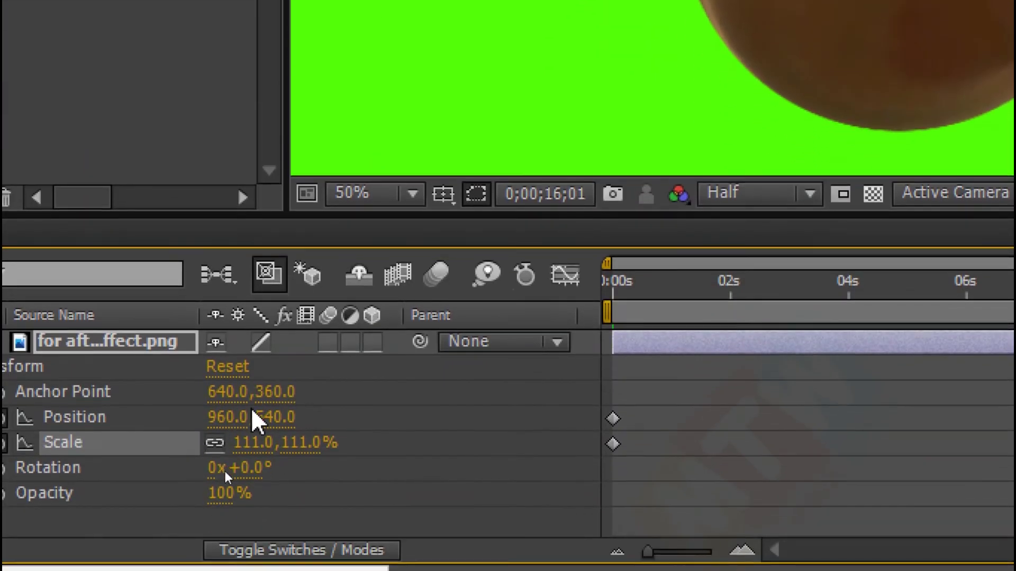
pyautogui.click(256, 444)
pyautogui.write('1')
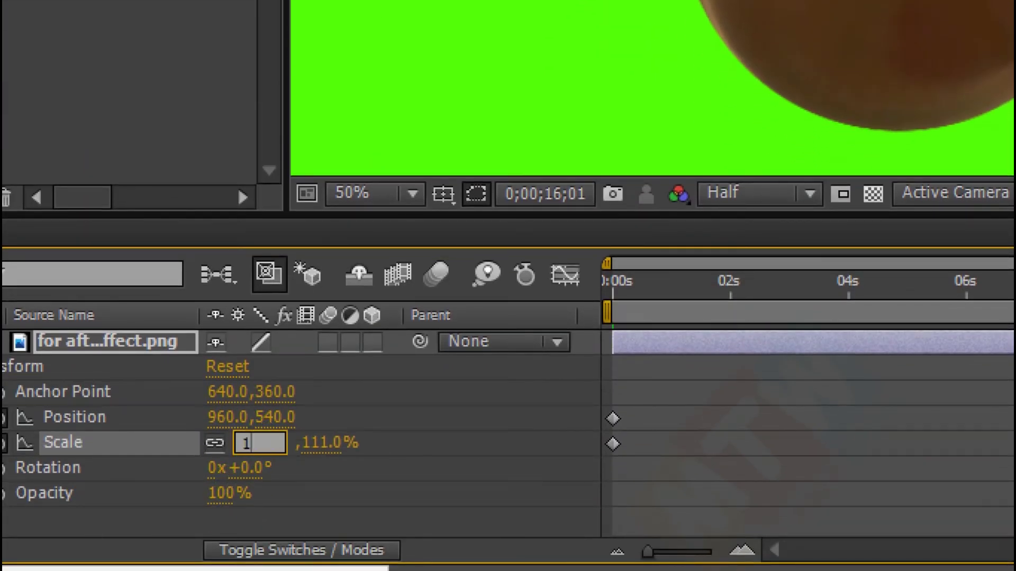
pyautogui.press('BackSpace')
pyautogui.write('200')
pyautogui.press('Return')
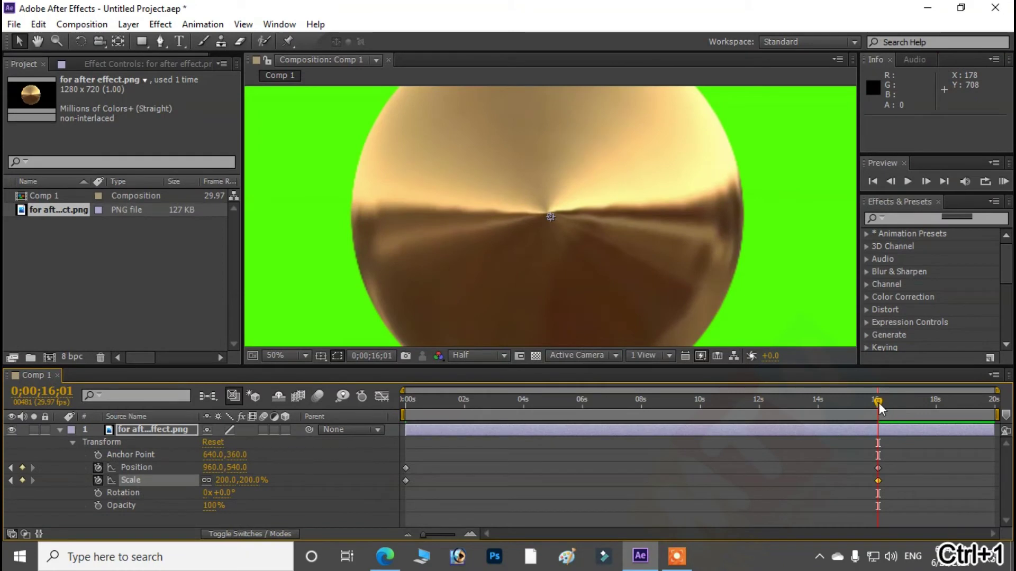
# - Preview the bullet's growth animation from the start of the timeline and stop the playback
pyautogui.moveTo(878, 402); pyautogui.dragTo(398, 430)
pyautogui.press('space')
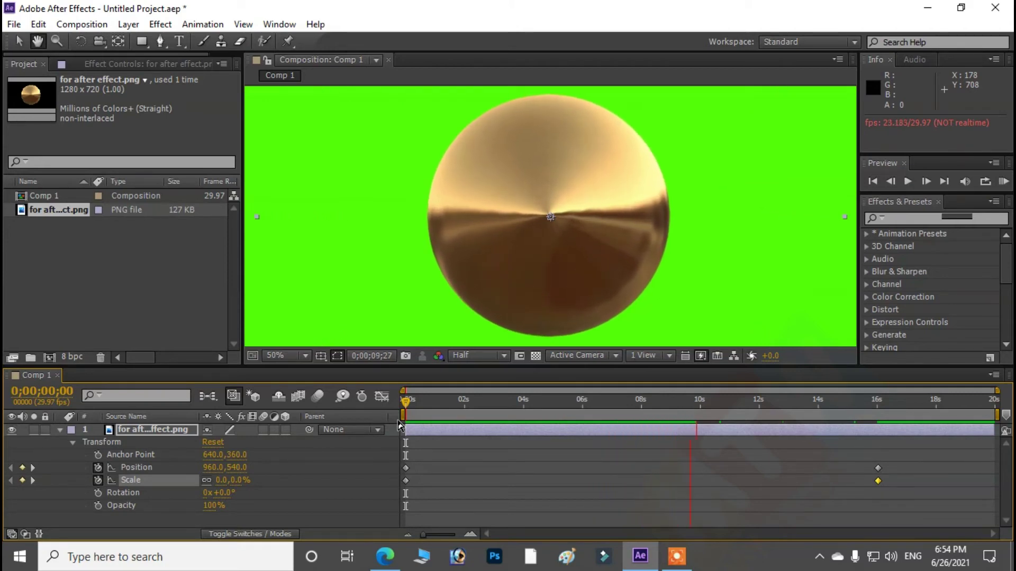
pyautogui.click(417, 418)
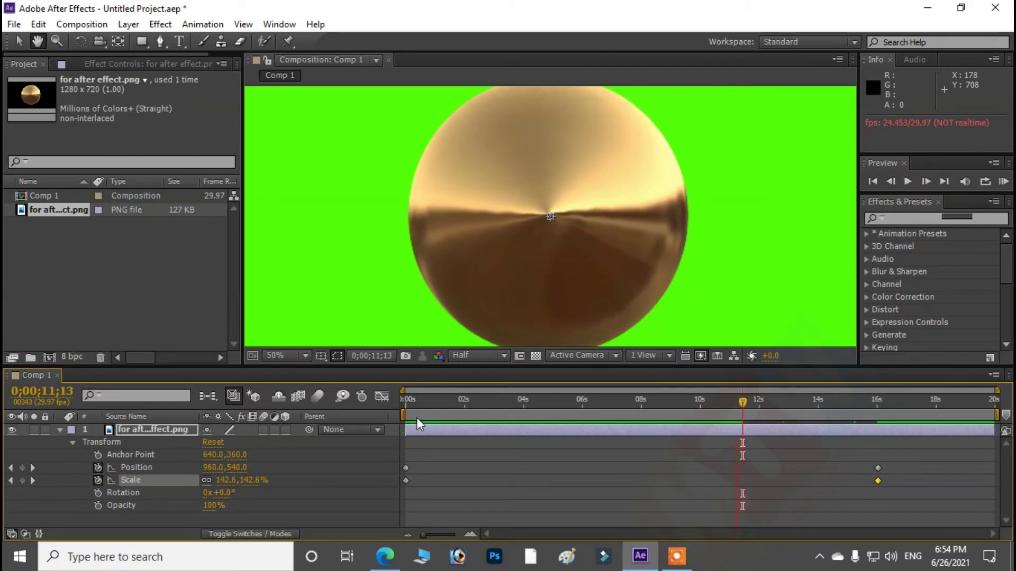
# - Return to the keyframes at 0;00;16;01 and set the bullet layer's Scale there to 300%
pyautogui.moveTo(744, 403); pyautogui.dragTo(864, 452)
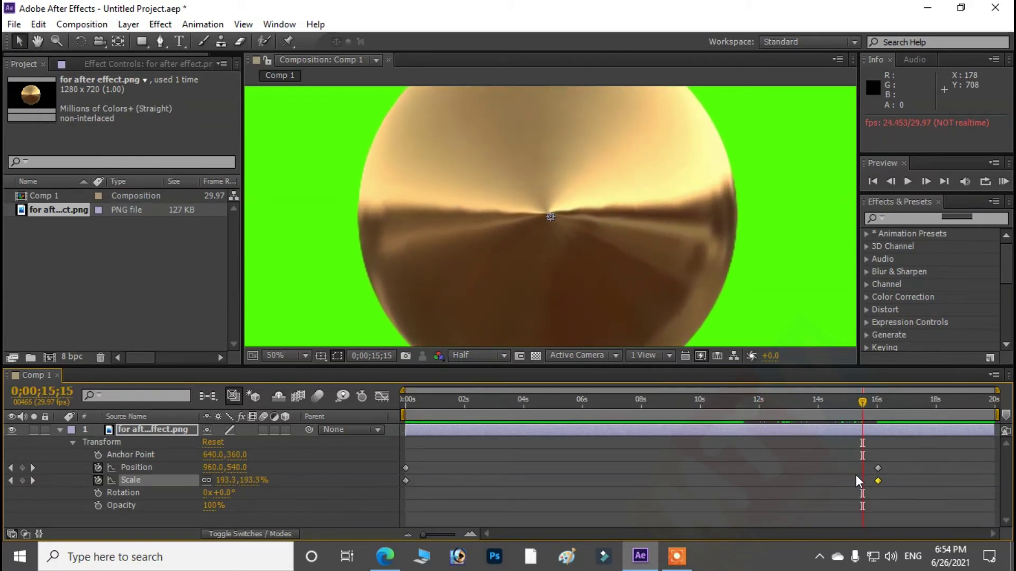
pyautogui.click(34, 480)
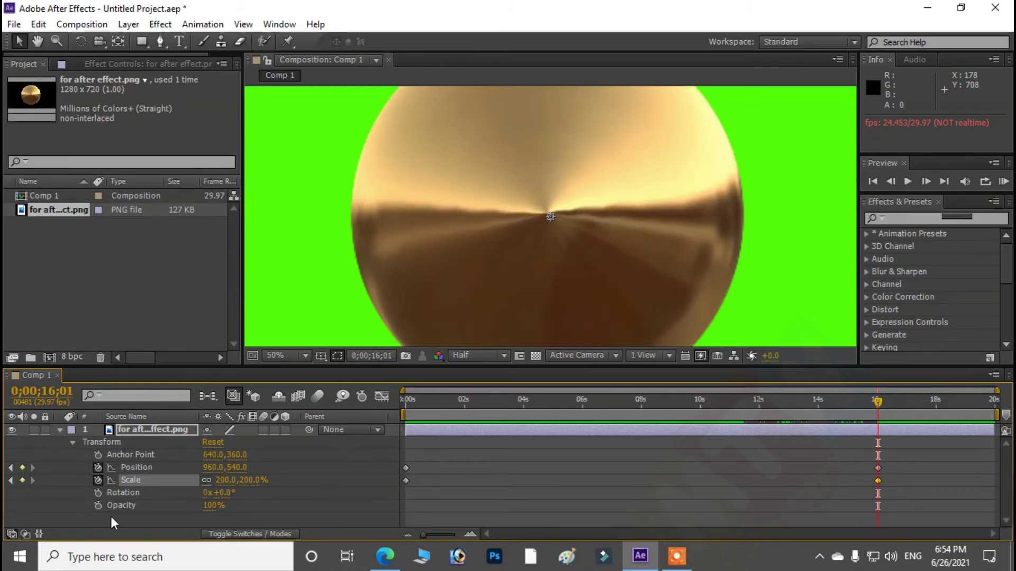
pyautogui.click(224, 481)
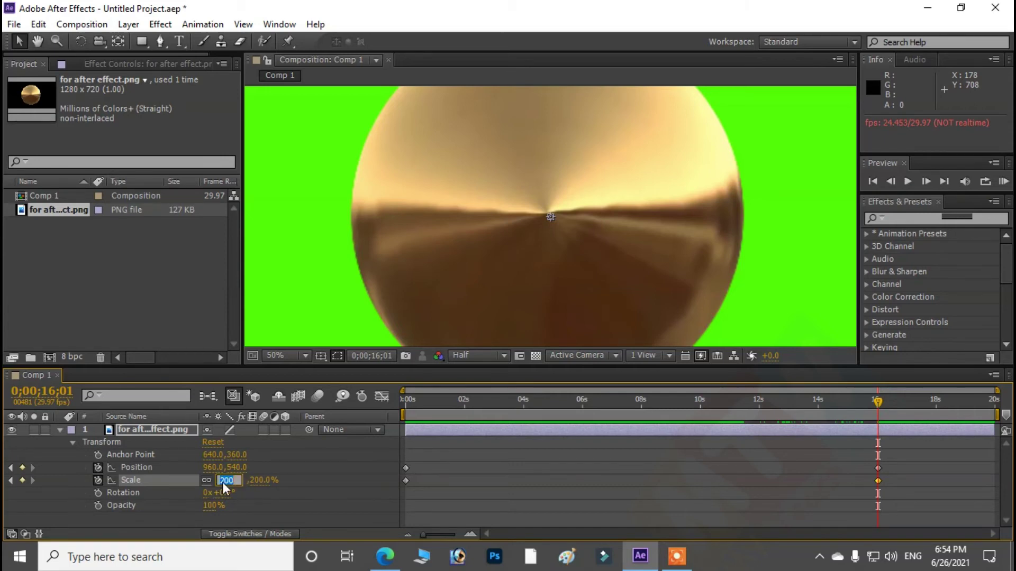
pyautogui.write('30')
pyautogui.press('Return')
# - Play the animation from 0 seconds to check the larger end scale, stopping just before the last keyframe
pyautogui.moveTo(876, 400); pyautogui.dragTo(372, 407)
pyautogui.press('space')
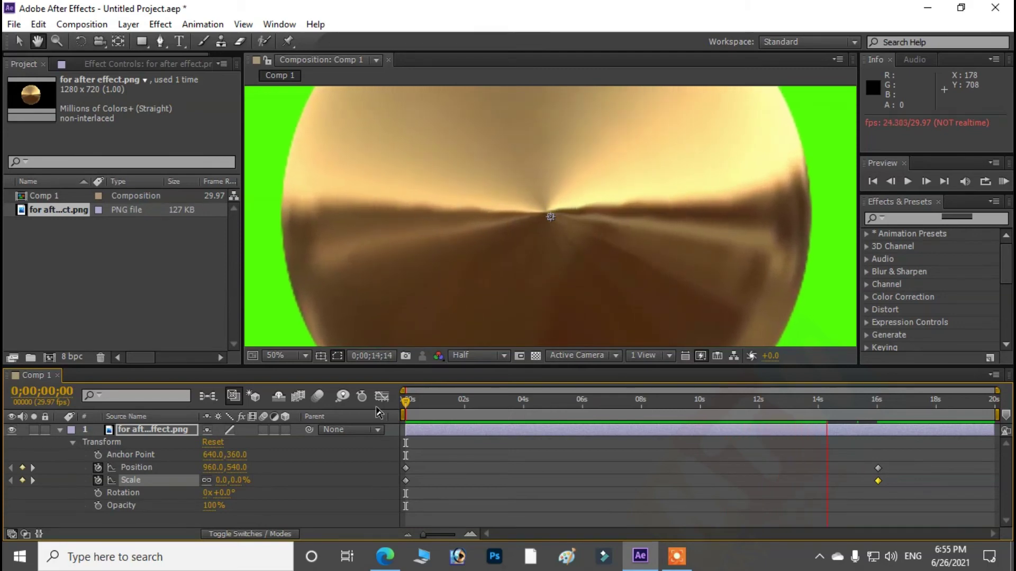
pyautogui.press('space')
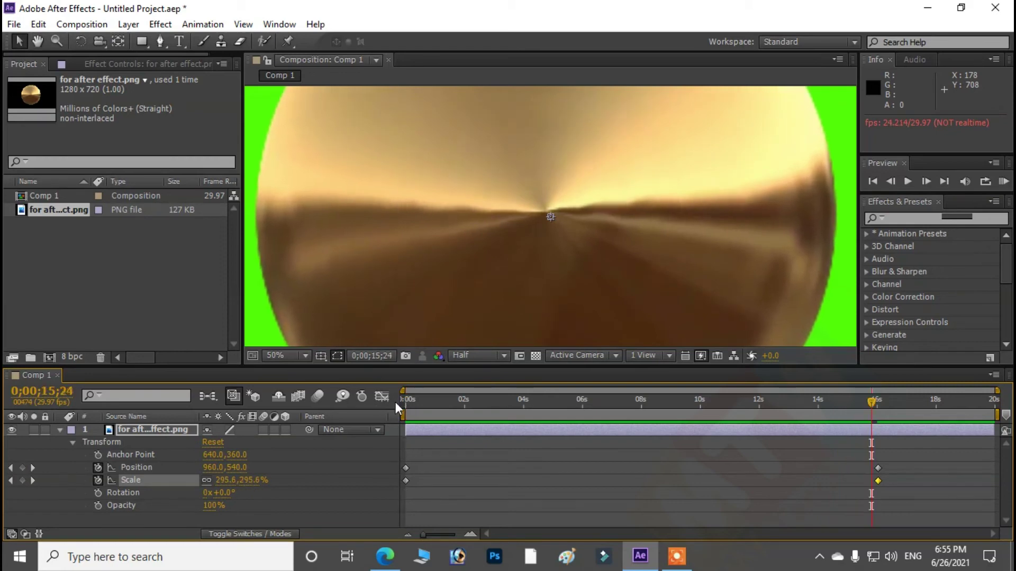
# - Set the bullet layer's Scale to 200% at 0;00;15;24, just before the last keyframe
pyautogui.click(233, 480)
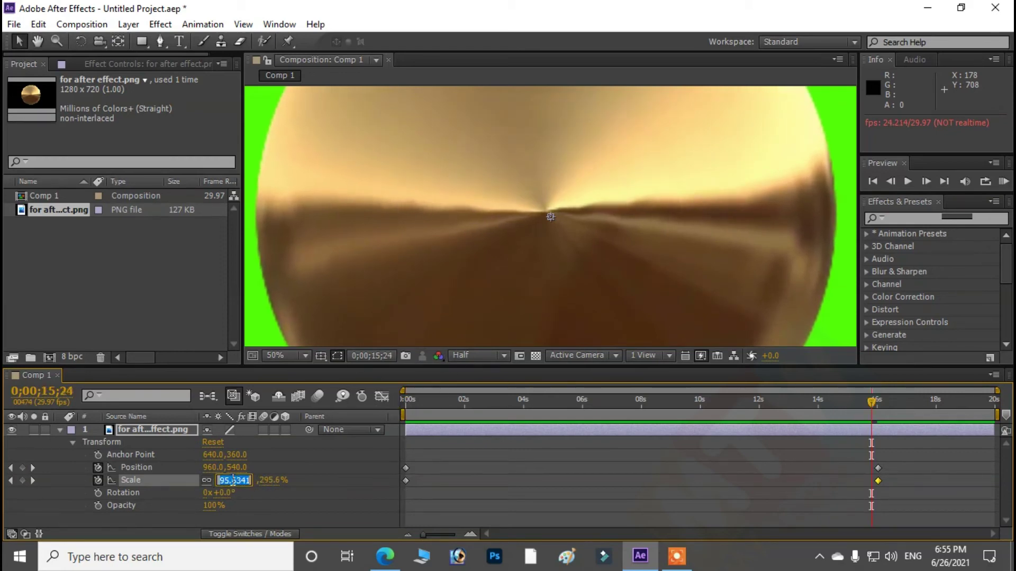
pyautogui.write('200')
pyautogui.press('Return')
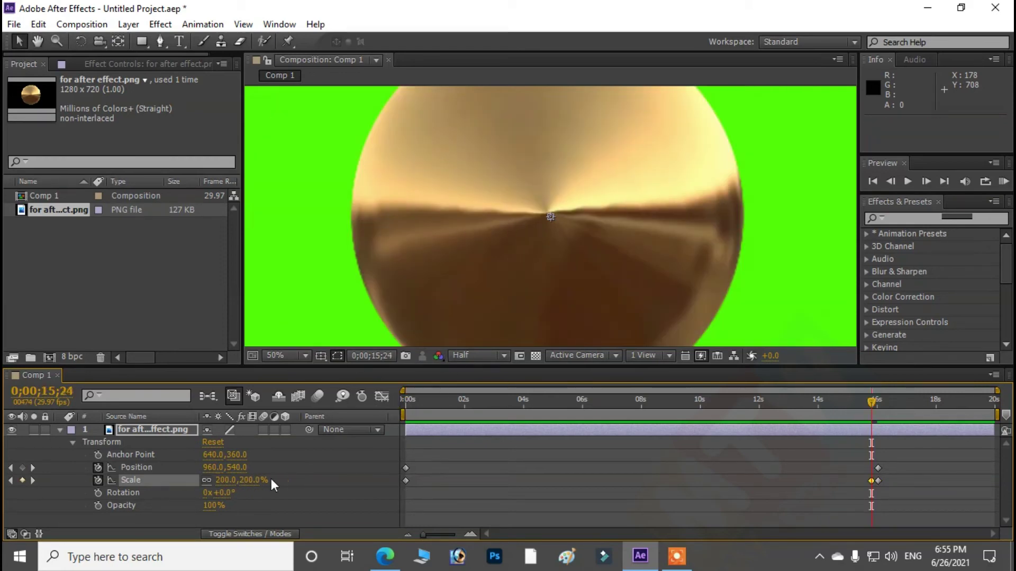
# - Replay the bullet animation from the beginning and stop it at about 6 seconds
pyautogui.moveTo(871, 401); pyautogui.dragTo(403, 459)
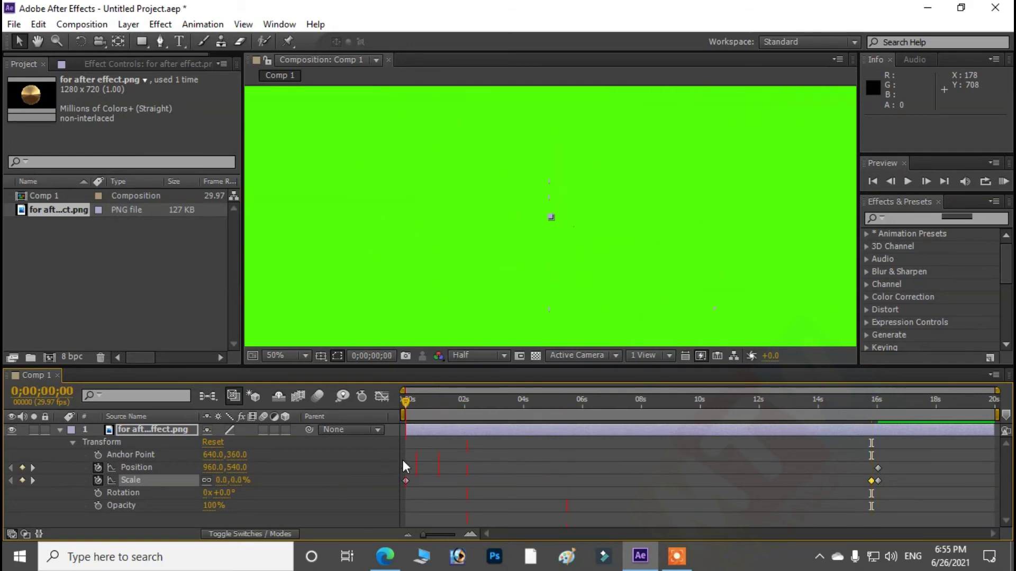
pyautogui.press('space')
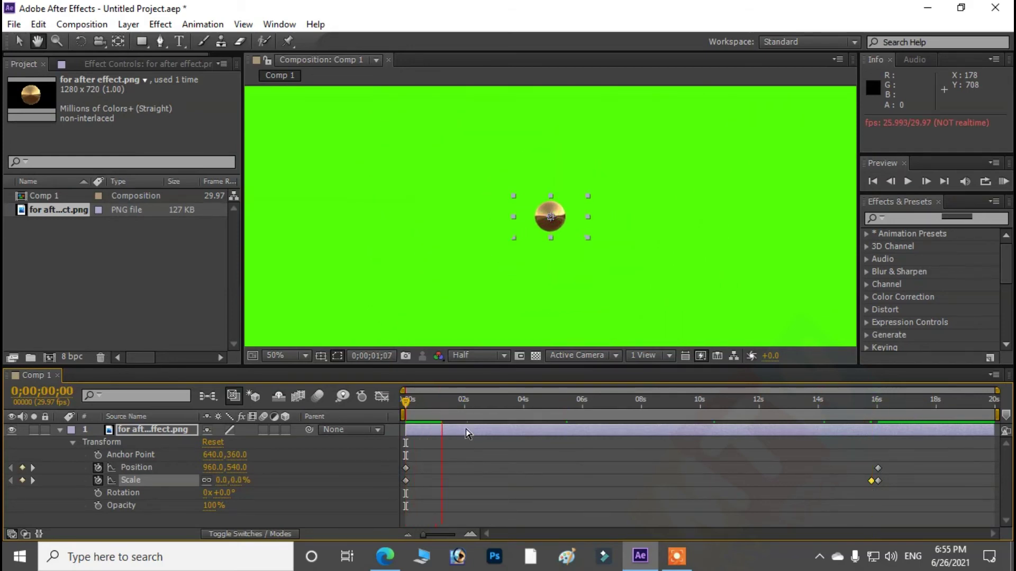
pyautogui.press('space')
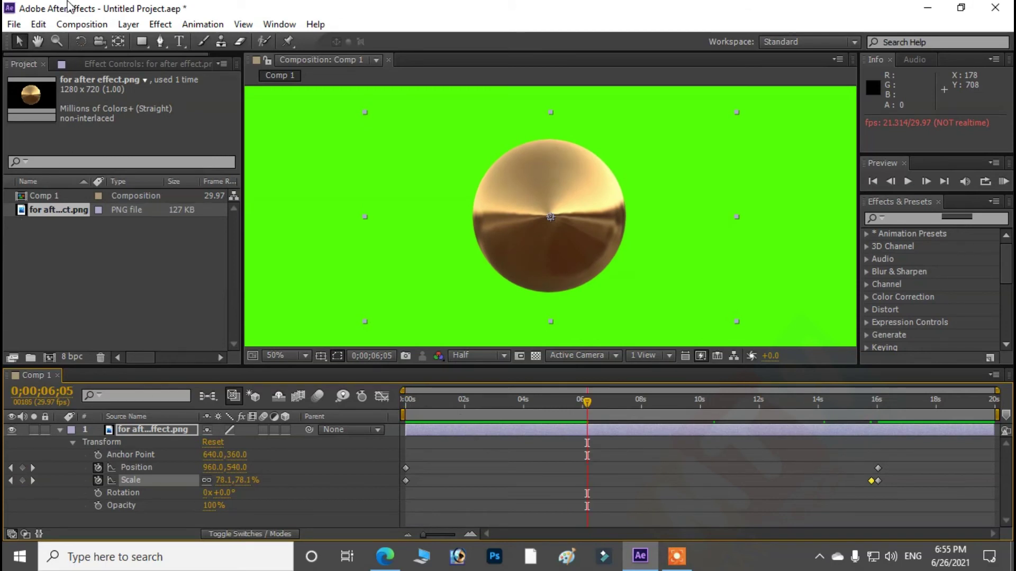
pyautogui.click(38, 25)
pyautogui.click(75, 206)
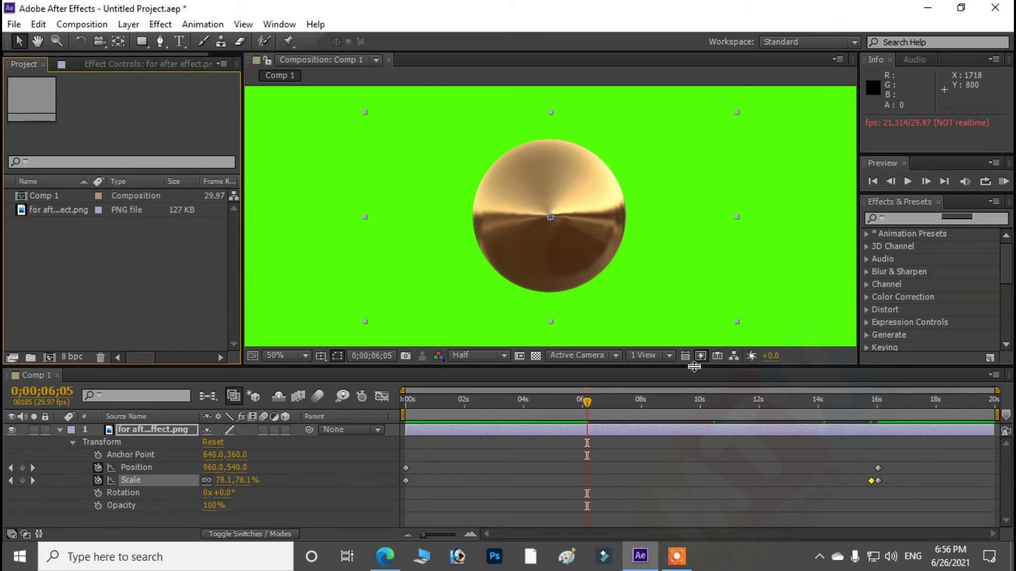
pyautogui.click(82, 24)
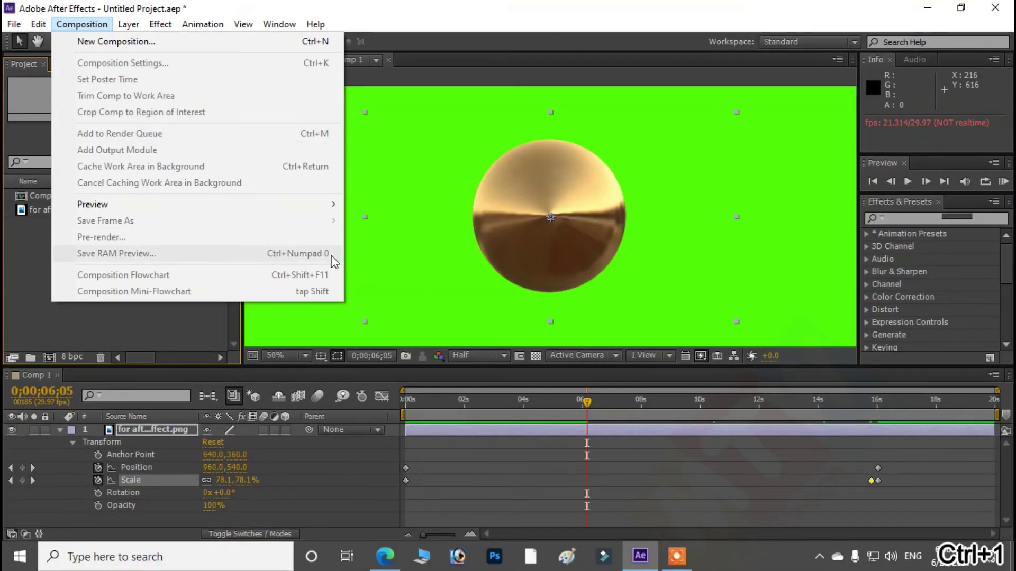
pyautogui.press('Escape')
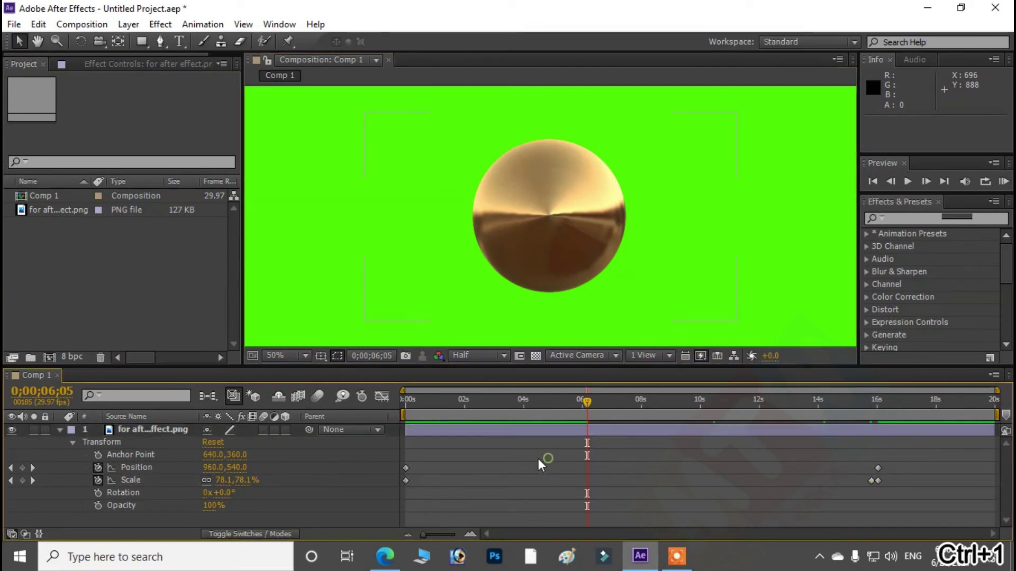
# - Add Comp 1 to the render queue and start rendering it with Best Settings and Lossless output
pyautogui.click(132, 428)
pyautogui.hotkey('ctrl', 'm')
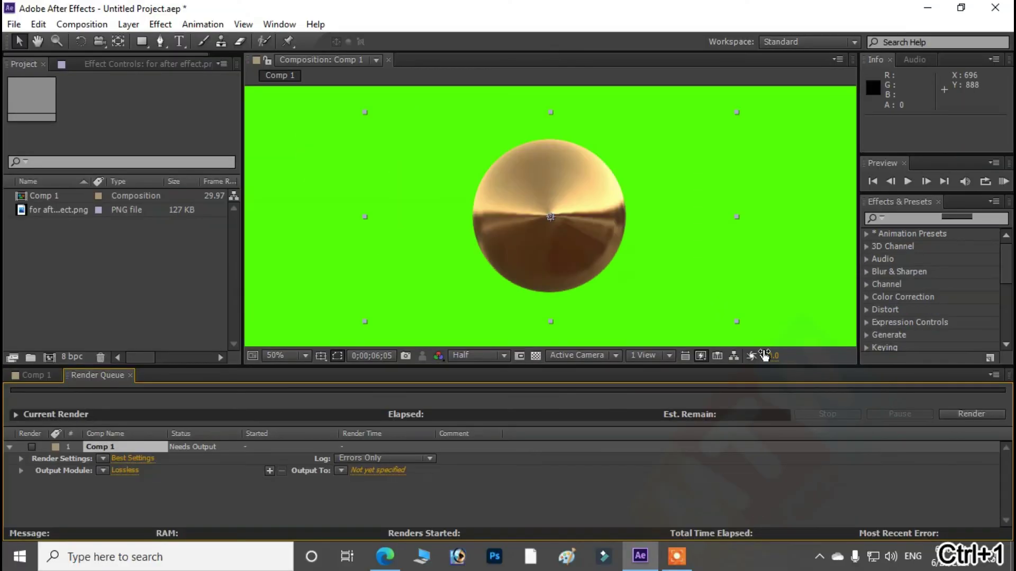
pyautogui.click(970, 416)
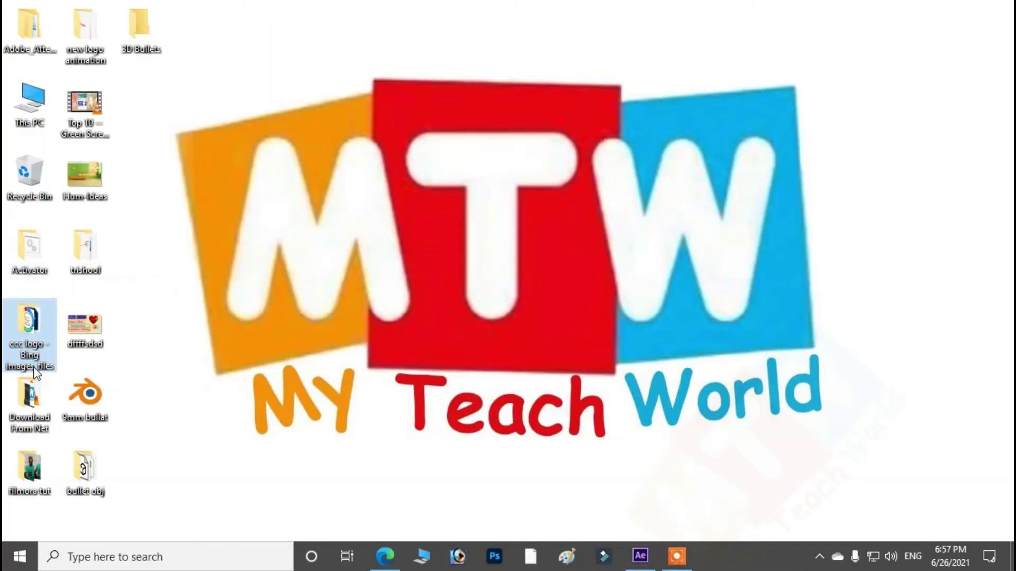
# - Open the Download From Net folder on the desktop and play the rendered Comp 1 video in VLC, pausing partway
pyautogui.doubleClick(34, 402)
pyautogui.click(961, 113)
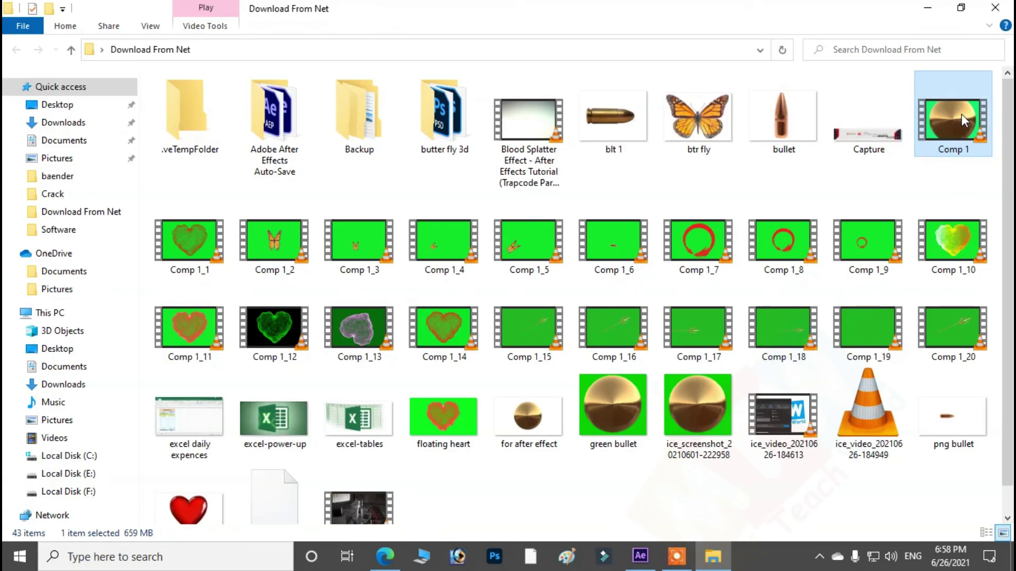
pyautogui.doubleClick(961, 129)
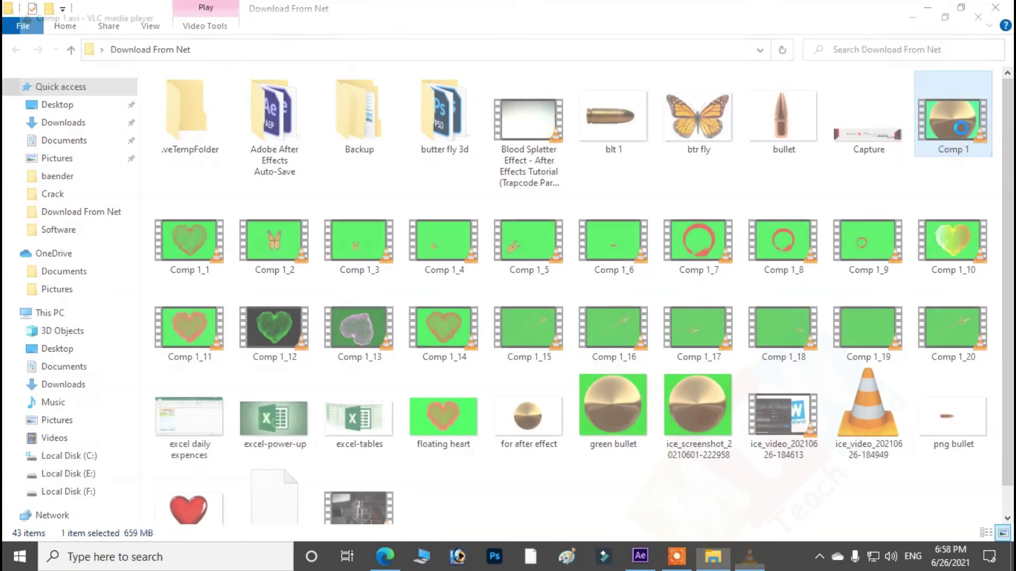
pyautogui.press('space')
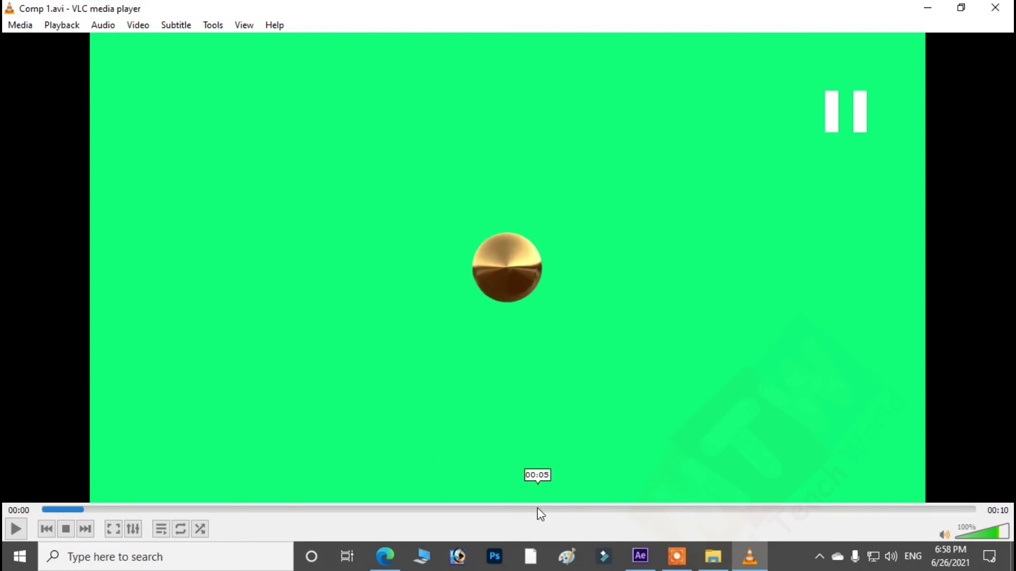
pyautogui.press('space')
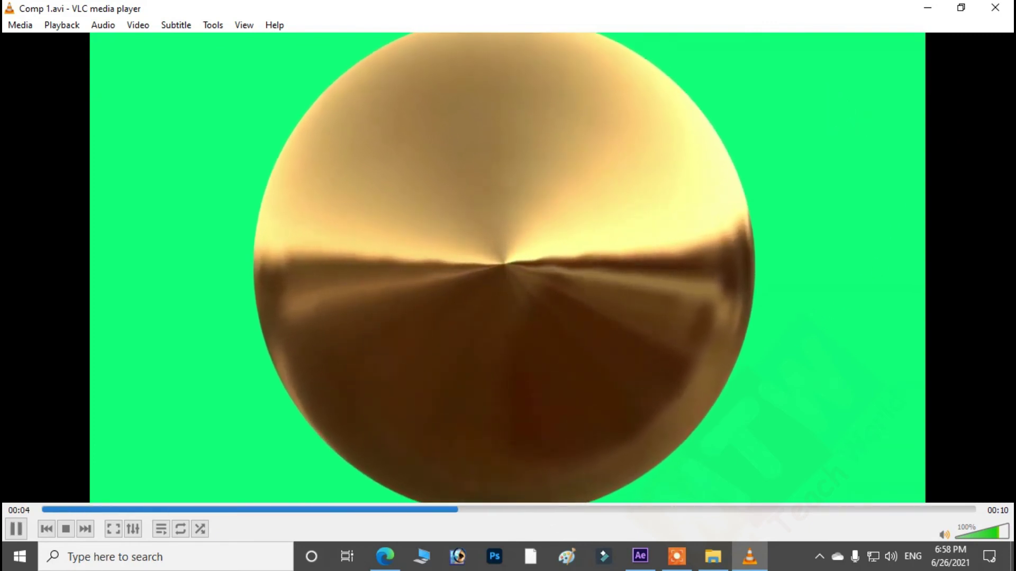
pyautogui.press('space')
# - Switch to YouTube Studio in Edge, play the flying bullet video from 0:30, then pause it and minimize the browser
pyautogui.click(385, 556)
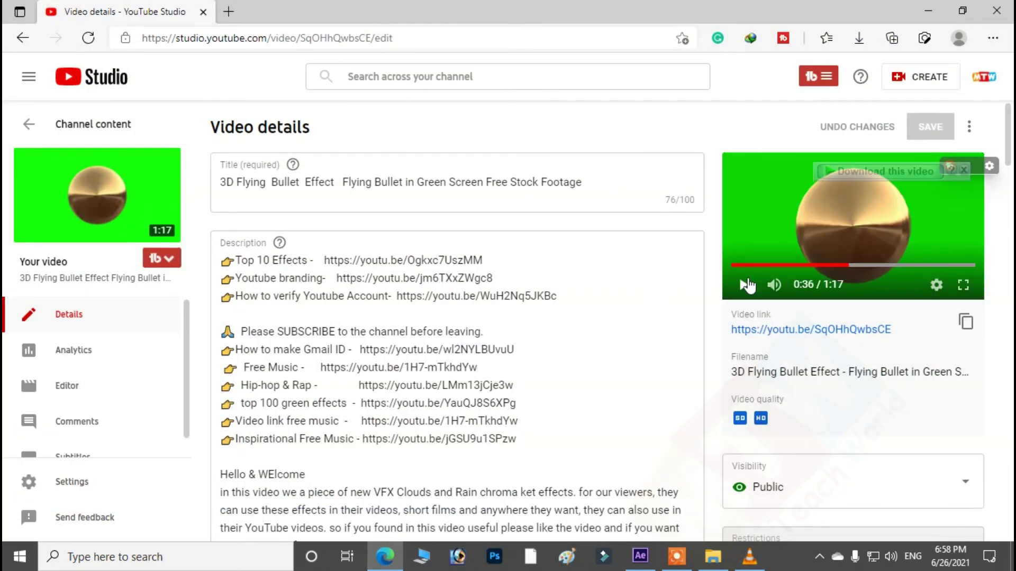
pyautogui.click(831, 264)
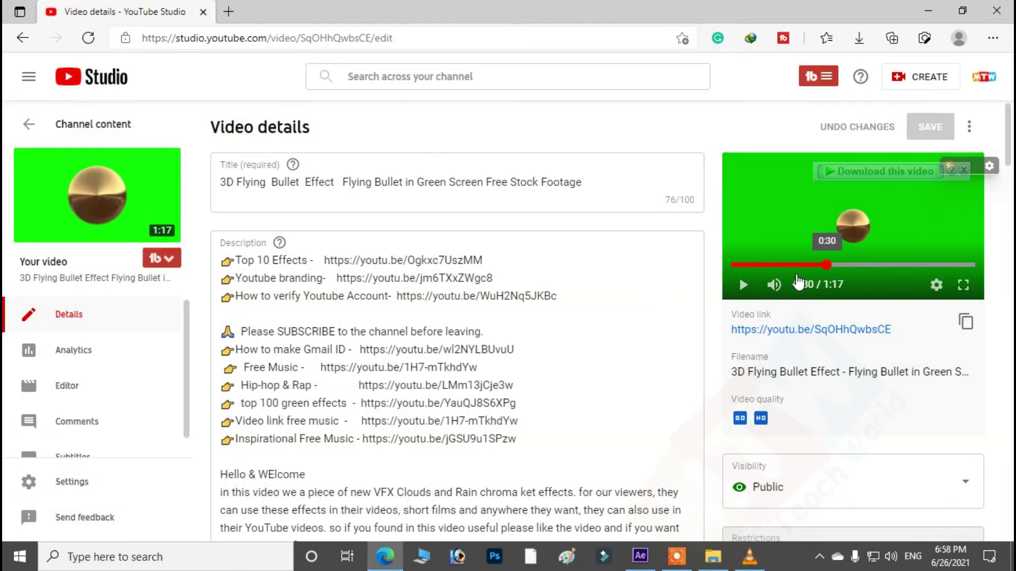
pyautogui.click(743, 285)
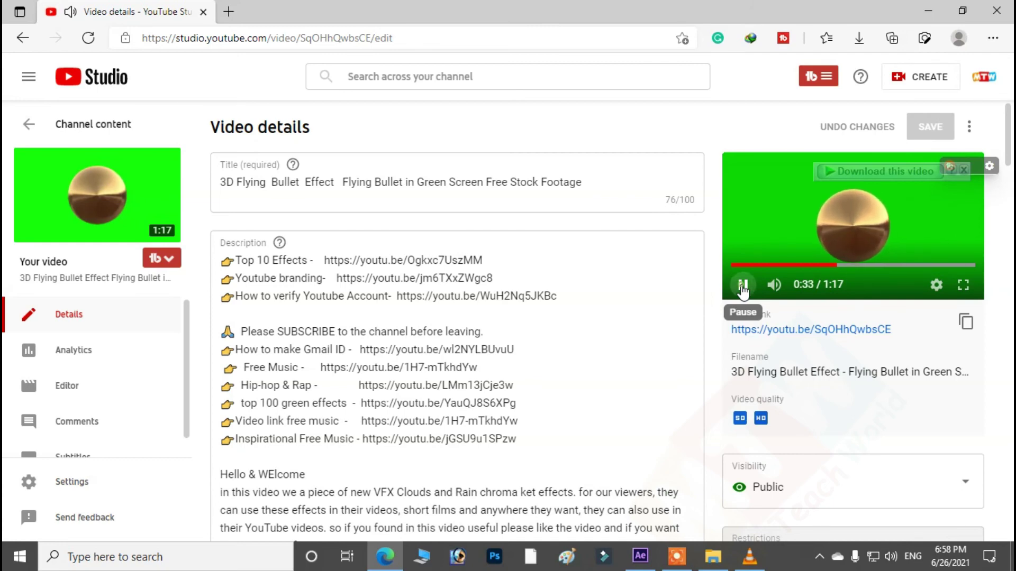
pyautogui.click(742, 287)
pyautogui.click(927, 10)
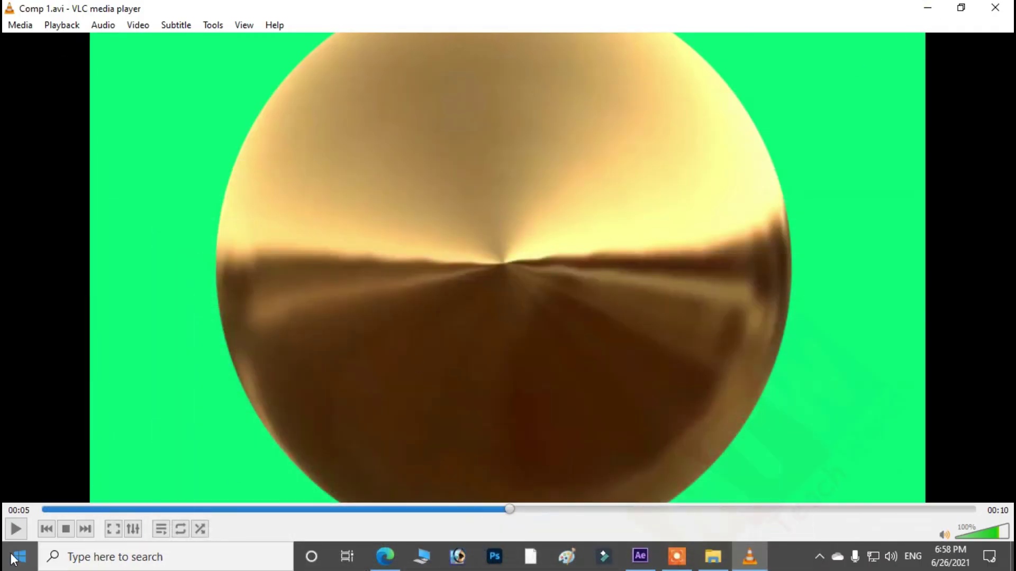
# - Play a little more of the rendered Comp 1 video, close VLC and minimize the folder window
pyautogui.click(15, 530)
pyautogui.click(15, 530)
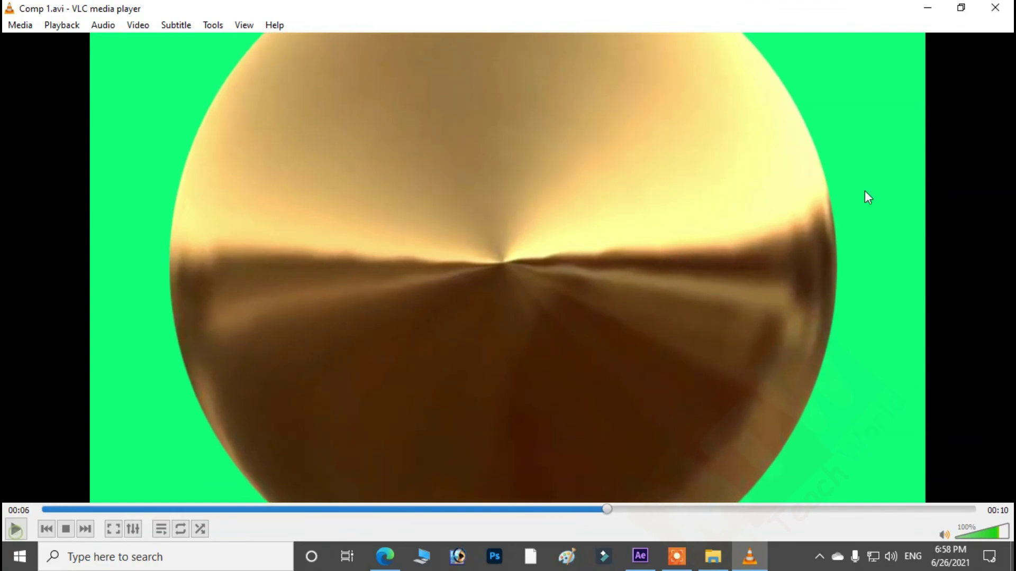
pyautogui.click(995, 7)
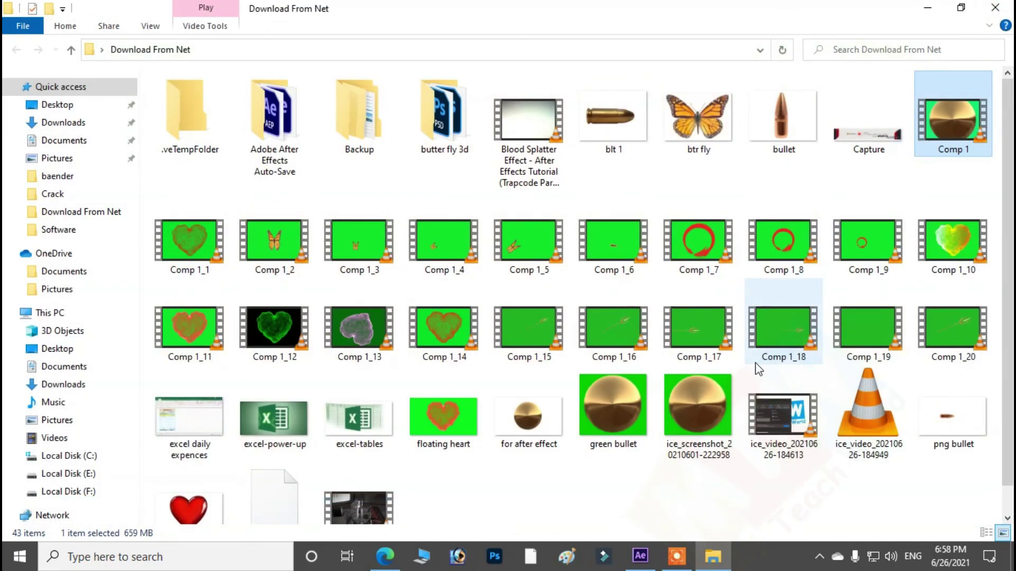
pyautogui.click(926, 7)
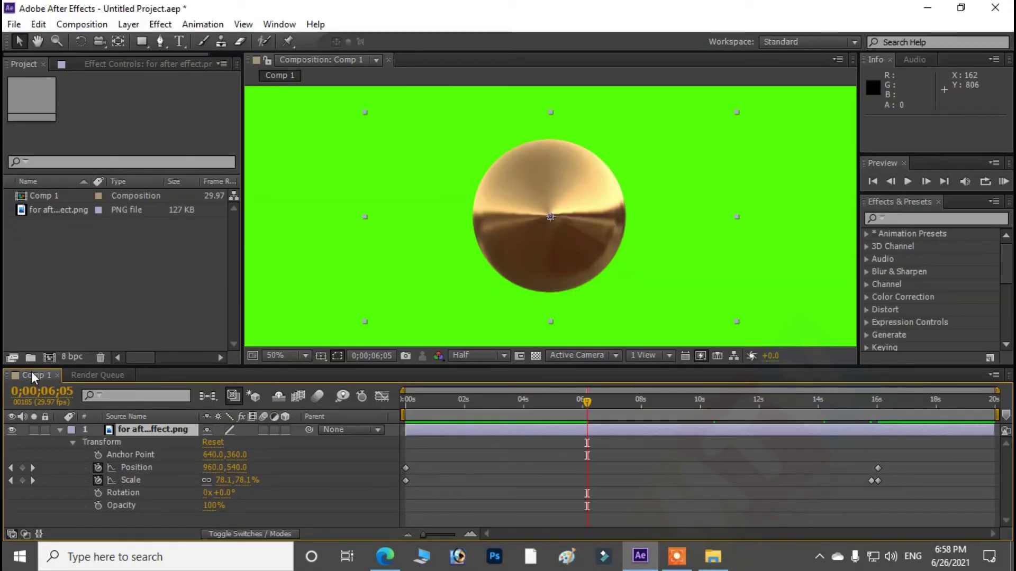